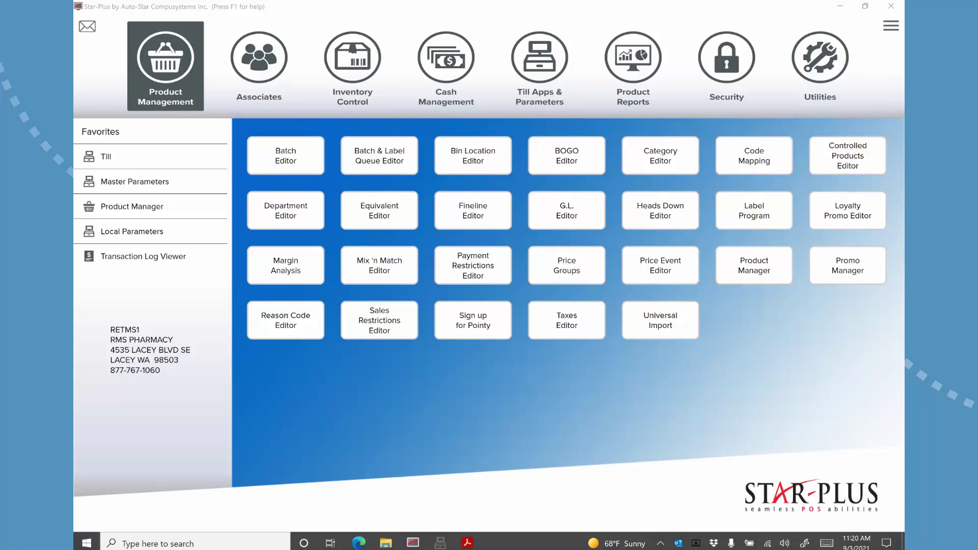
# - Open Associates' Loyalty Levels and sort by threshold: Bronze 0, Silver 1000, Gold 3000, Platinum 5000
pyautogui.click(245, 64)
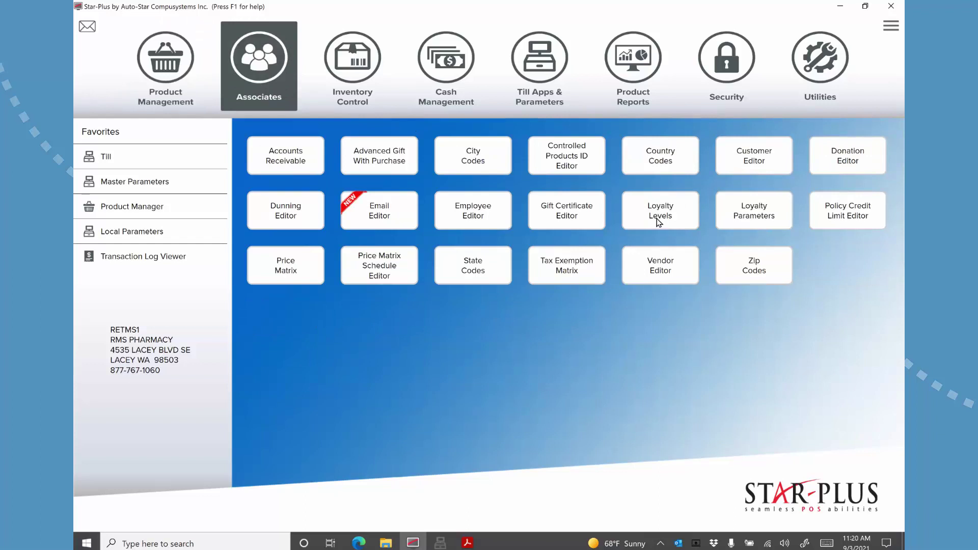
pyautogui.click(657, 220)
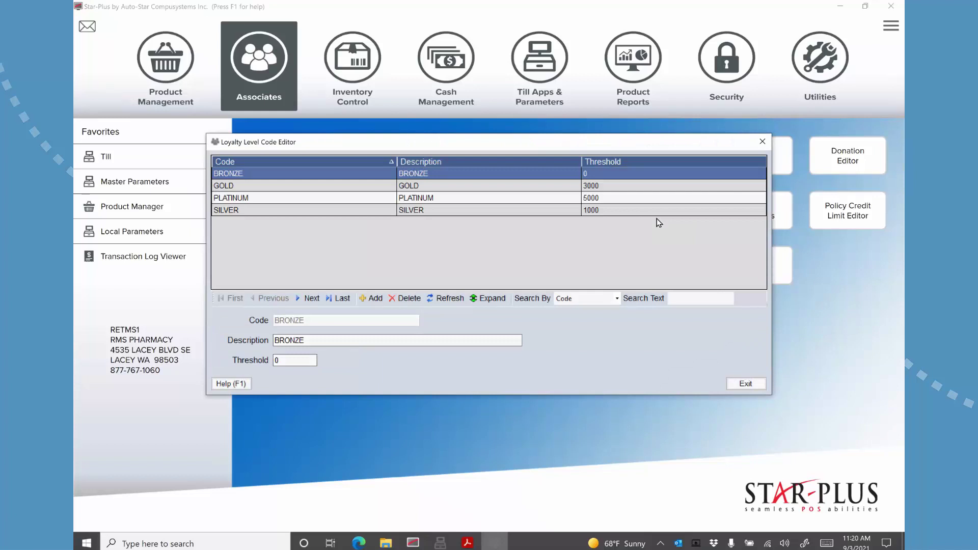
pyautogui.click(614, 163)
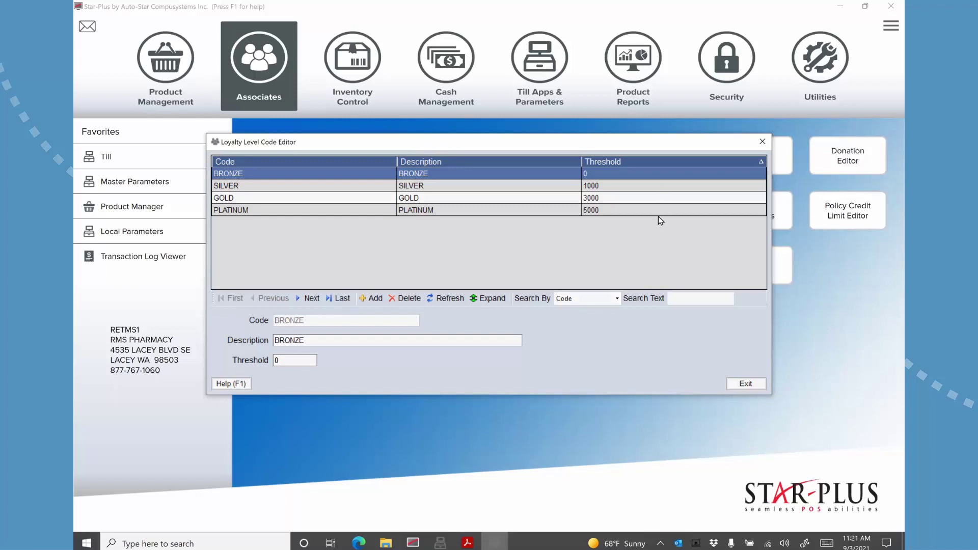
# - Close Loyalty Levels and open Loyalty Parameters, keeping the Points Per Dollar calculation method
pyautogui.click(745, 384)
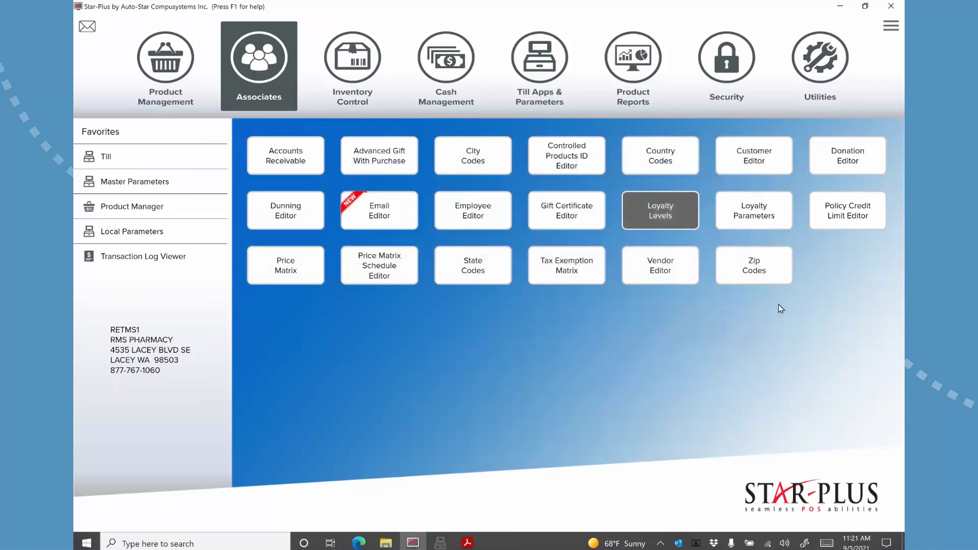
pyautogui.click(774, 208)
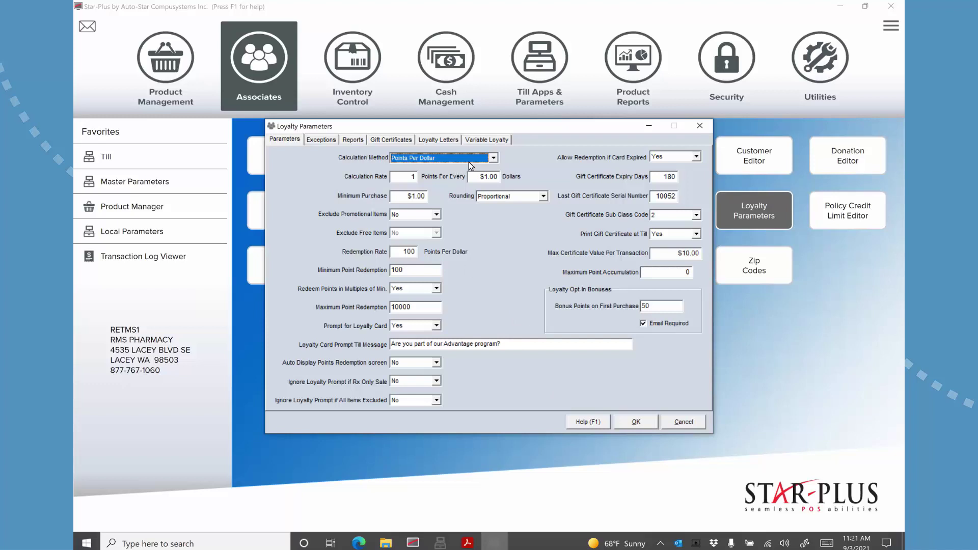
pyautogui.click(493, 159)
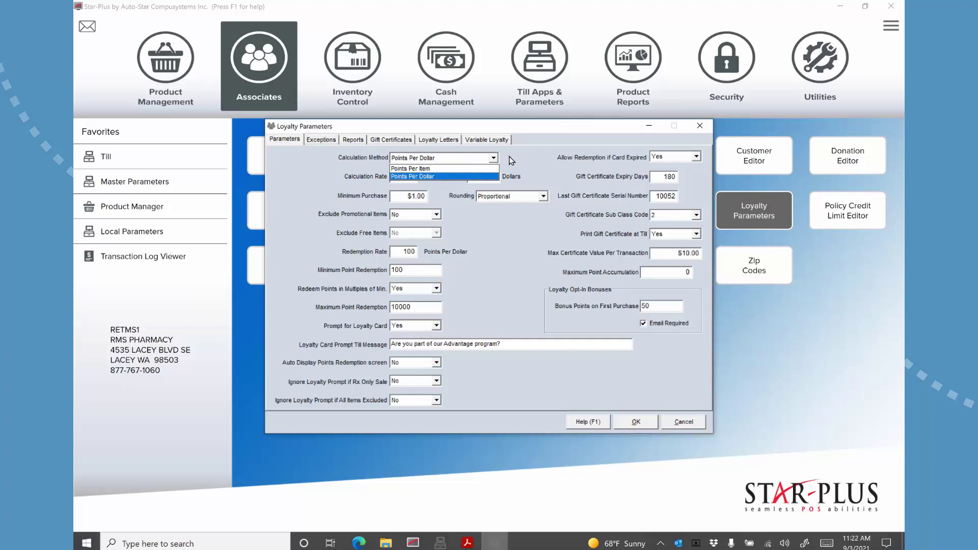
pyautogui.press('Return')
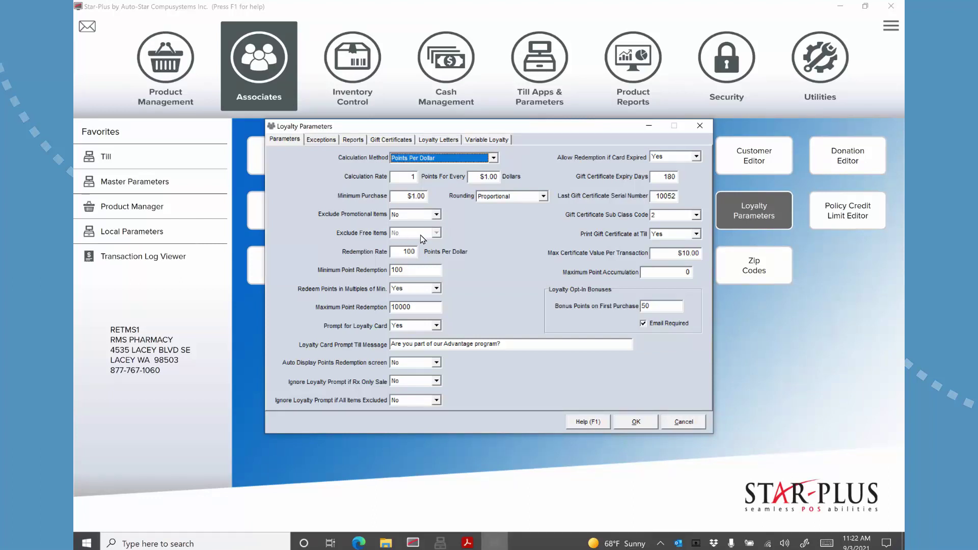
# - Preview Points Per Item and its Exclude Free Items options, then revert to Points Per Dollar
pyautogui.click(478, 159)
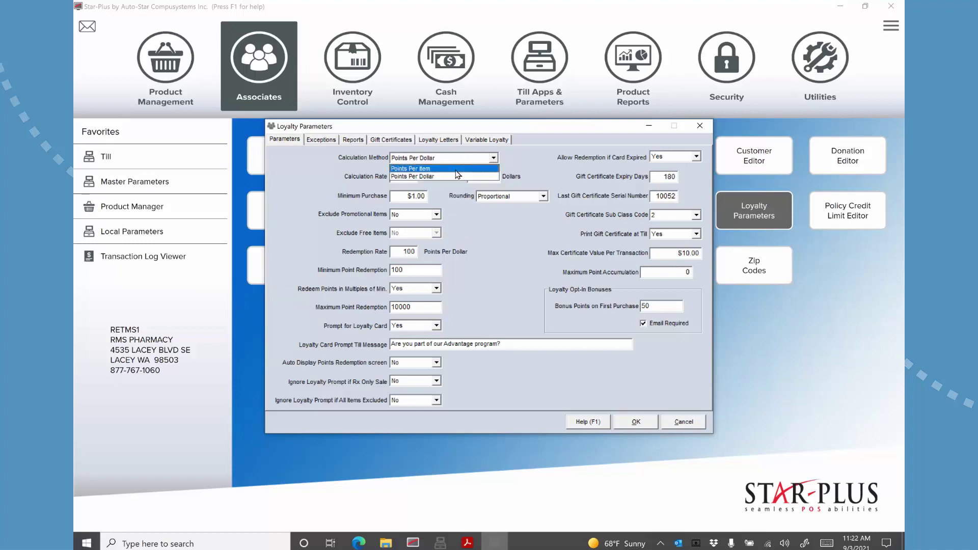
pyautogui.click(456, 169)
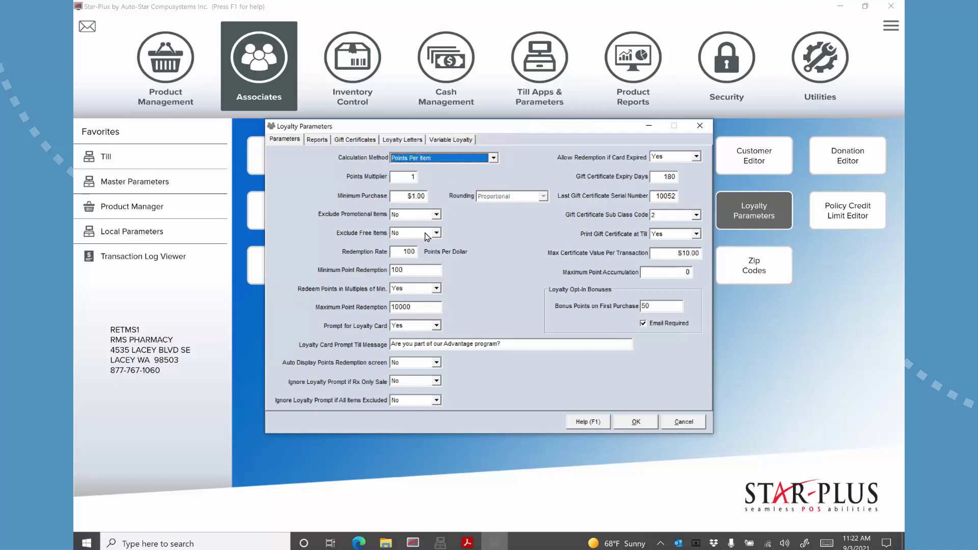
pyautogui.click(427, 236)
pyautogui.click(462, 238)
pyautogui.click(475, 158)
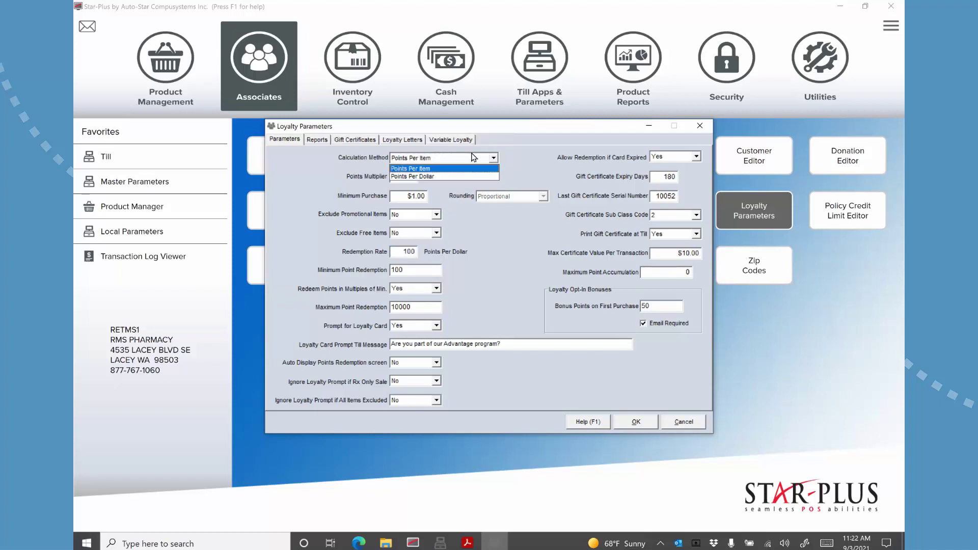
pyautogui.click(456, 177)
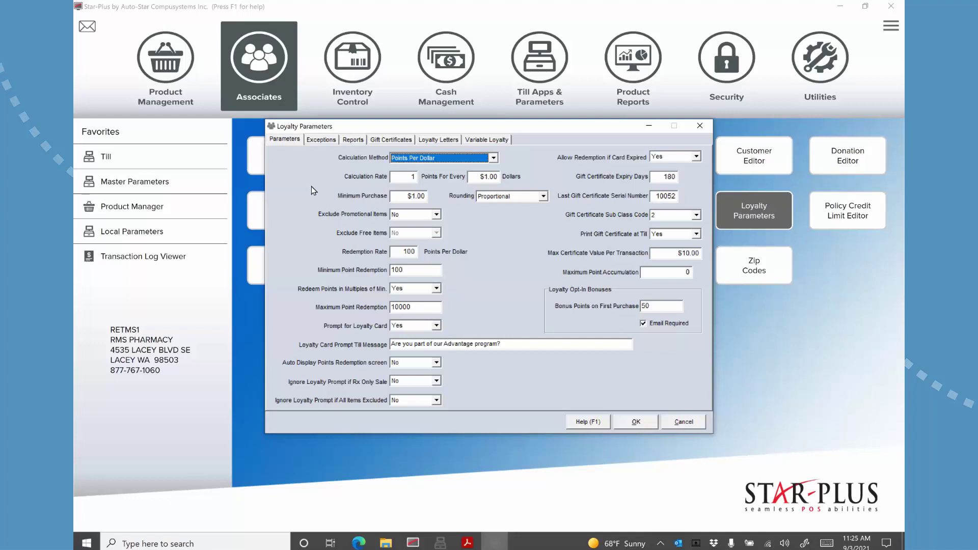
# - Show the loyalty Exceptions and set the exception type to Department
pyautogui.click(316, 143)
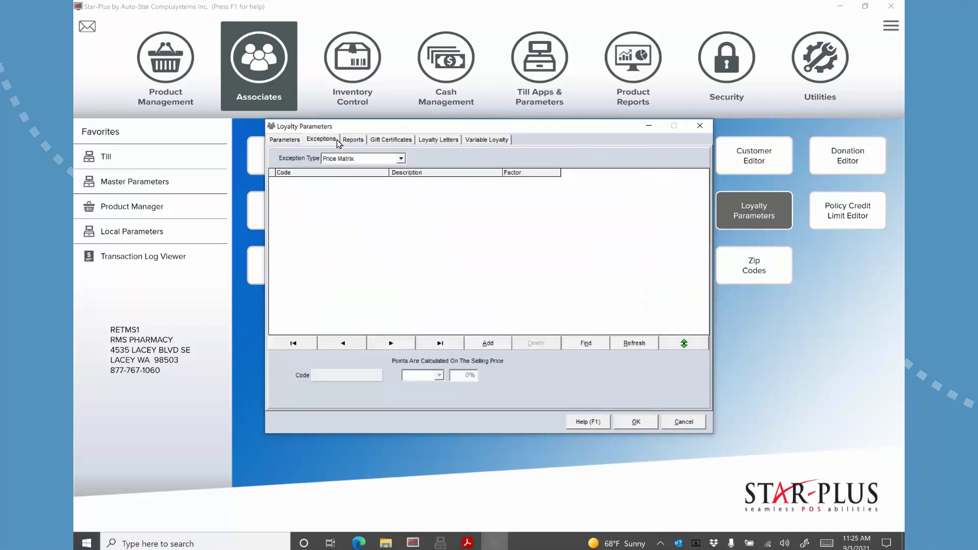
pyautogui.click(401, 159)
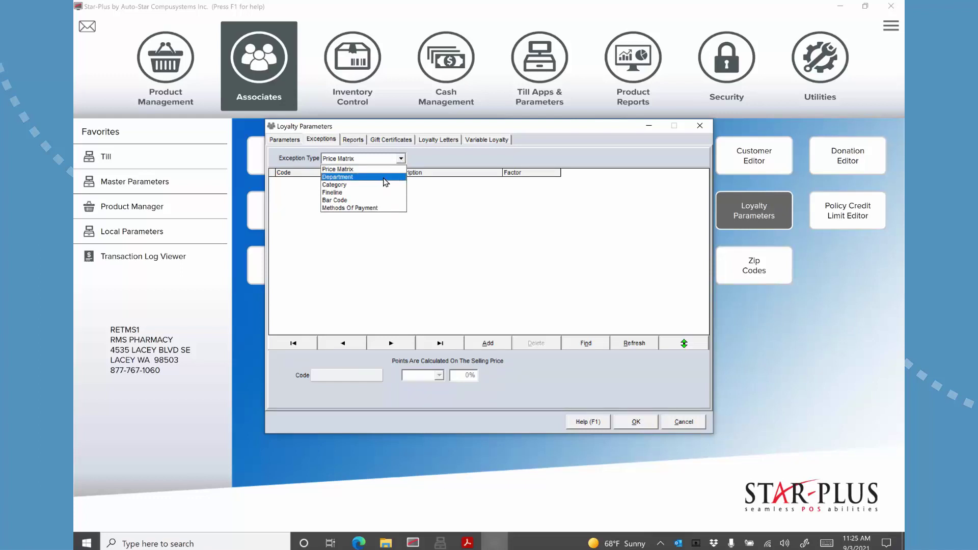
pyautogui.click(382, 178)
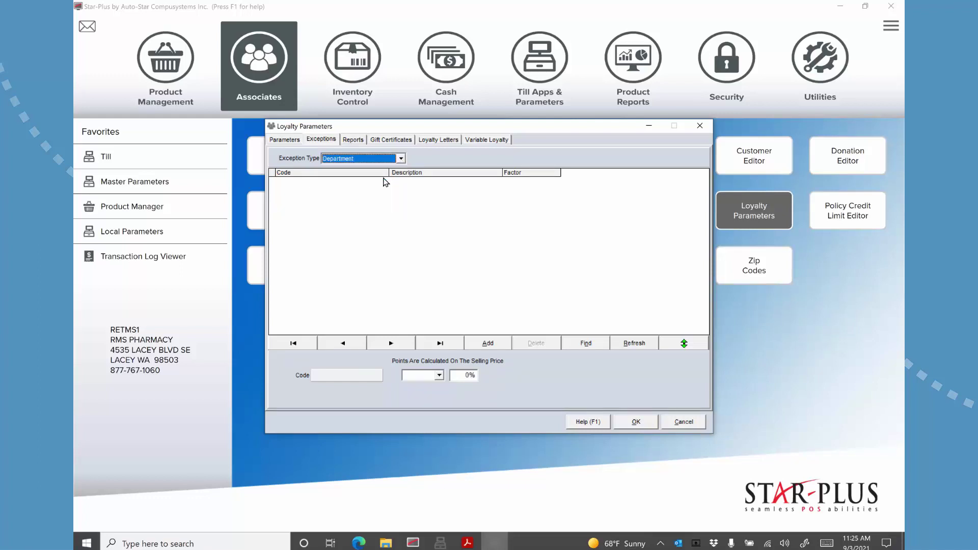
# - Add a -100% points exception for department 80, keeping Department as the exception type
pyautogui.click(471, 342)
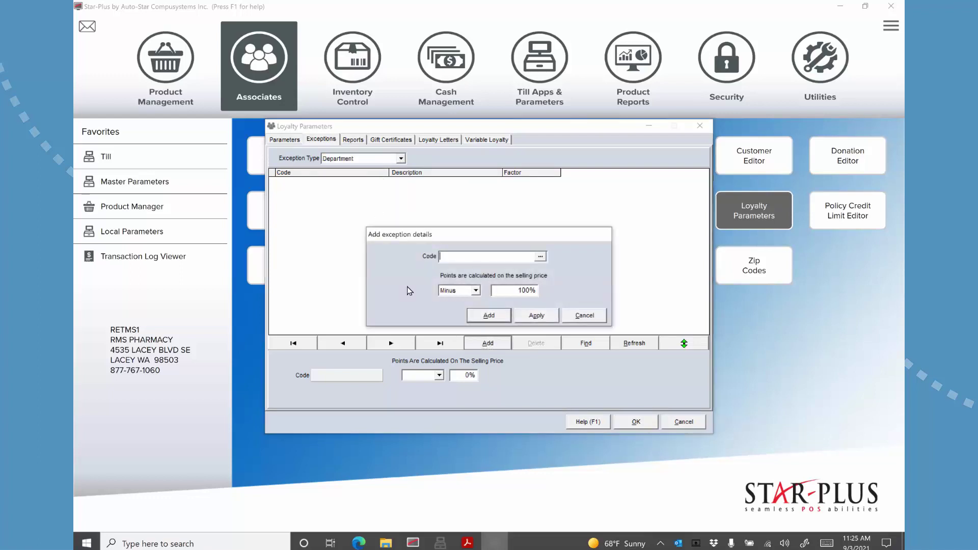
pyautogui.write('80')
pyautogui.click(540, 257)
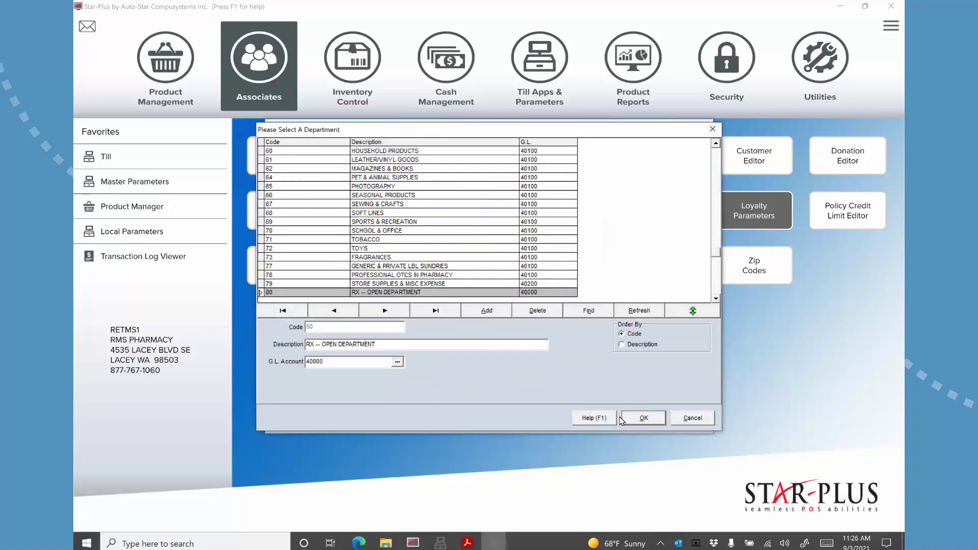
pyautogui.click(643, 419)
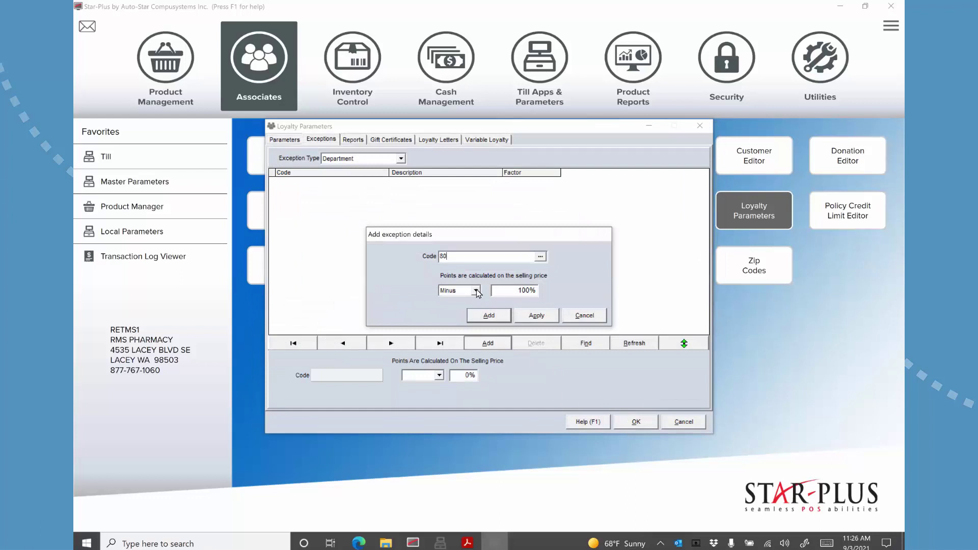
pyautogui.click(499, 318)
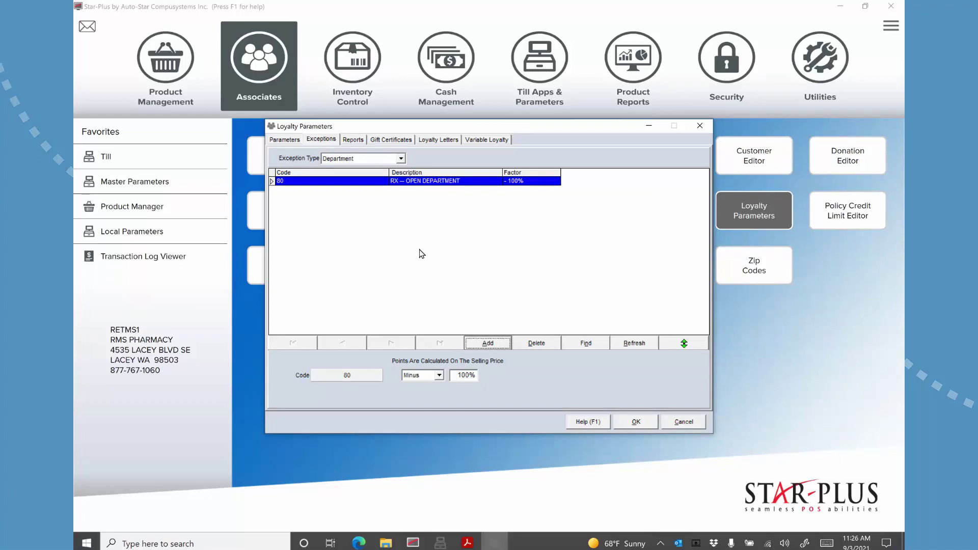
pyautogui.click(395, 162)
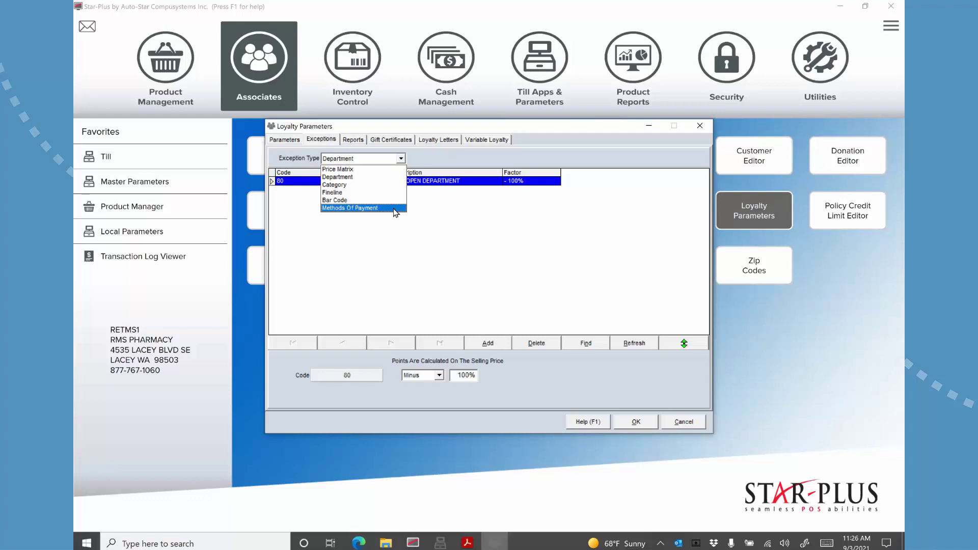
pyautogui.click(433, 211)
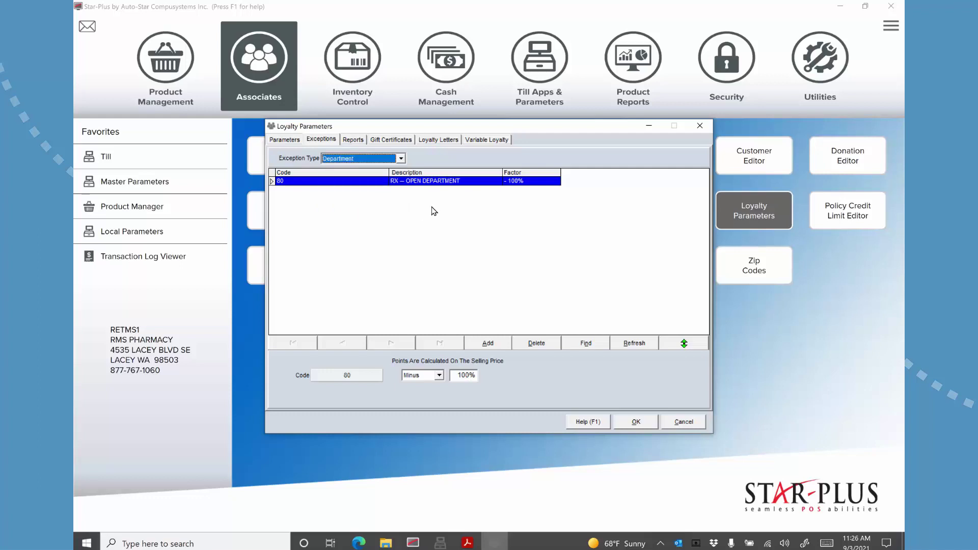
pyautogui.click(387, 142)
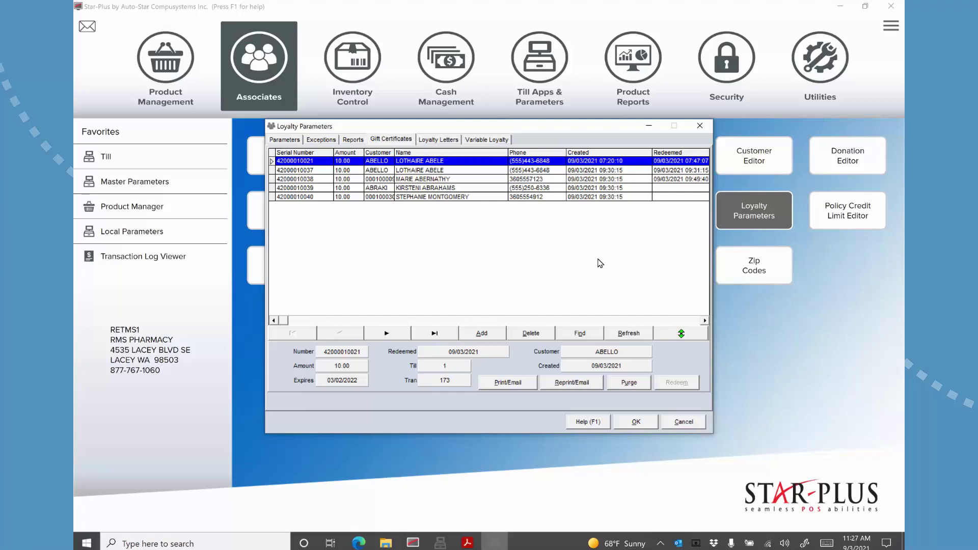
pyautogui.click(681, 422)
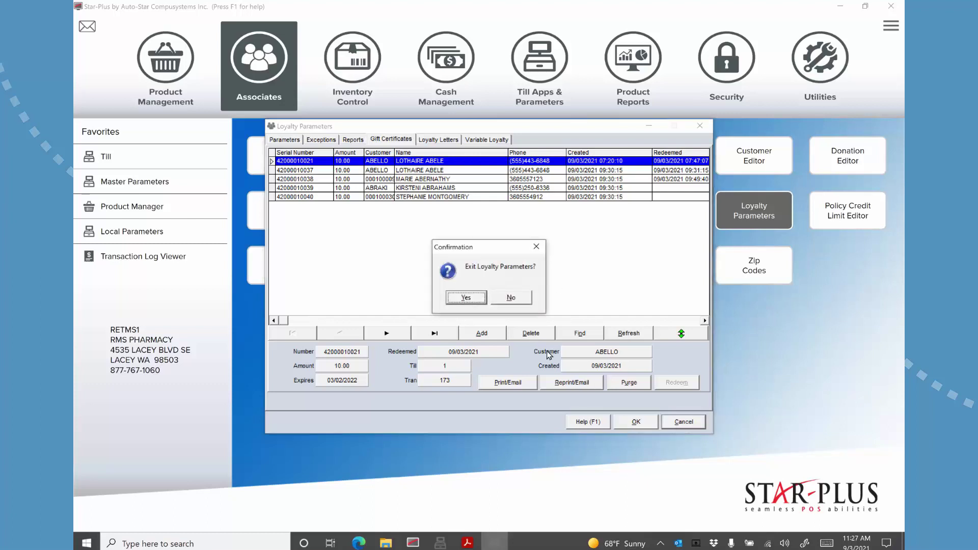
pyautogui.click(525, 300)
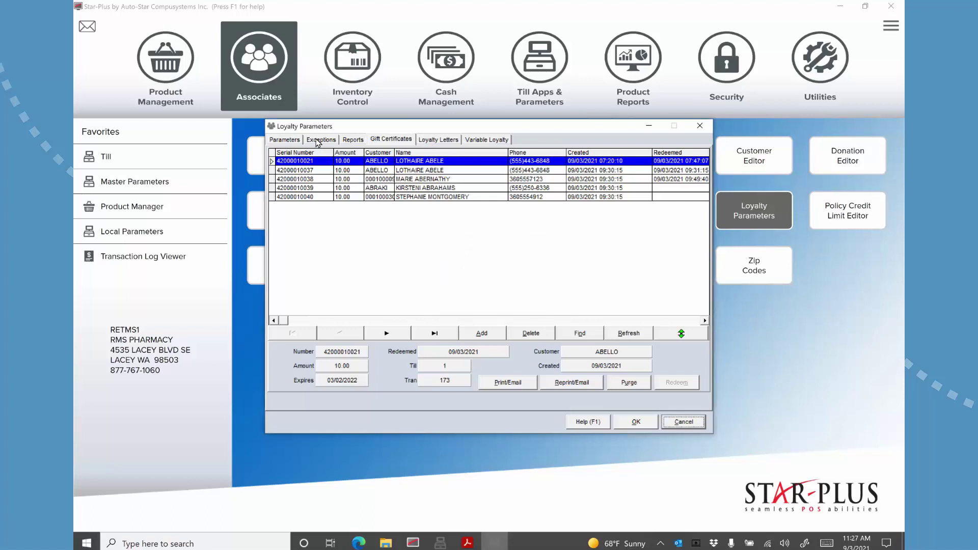
# - On the Loyalty Parameters Reports tab, choose the View/ Issue Gift Certificates report
pyautogui.click(351, 140)
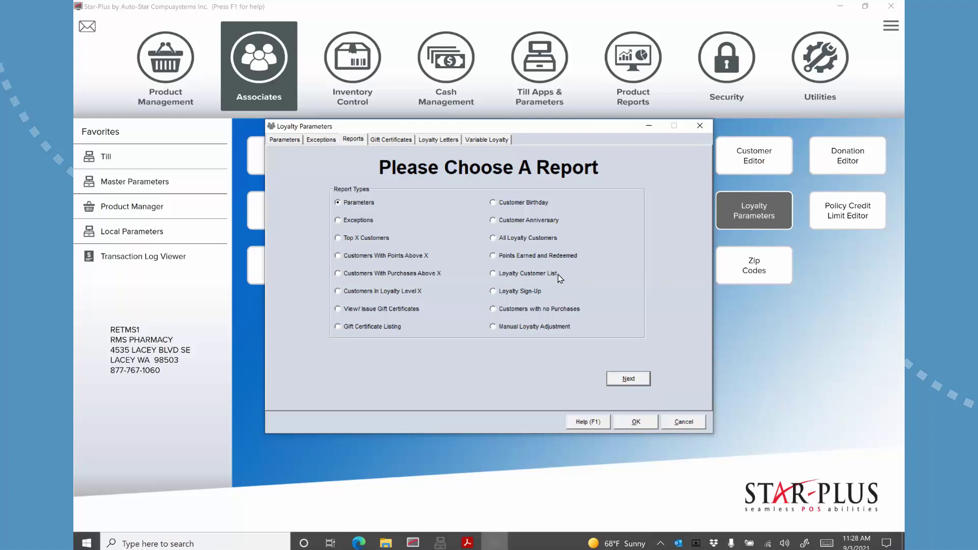
pyautogui.click(338, 309)
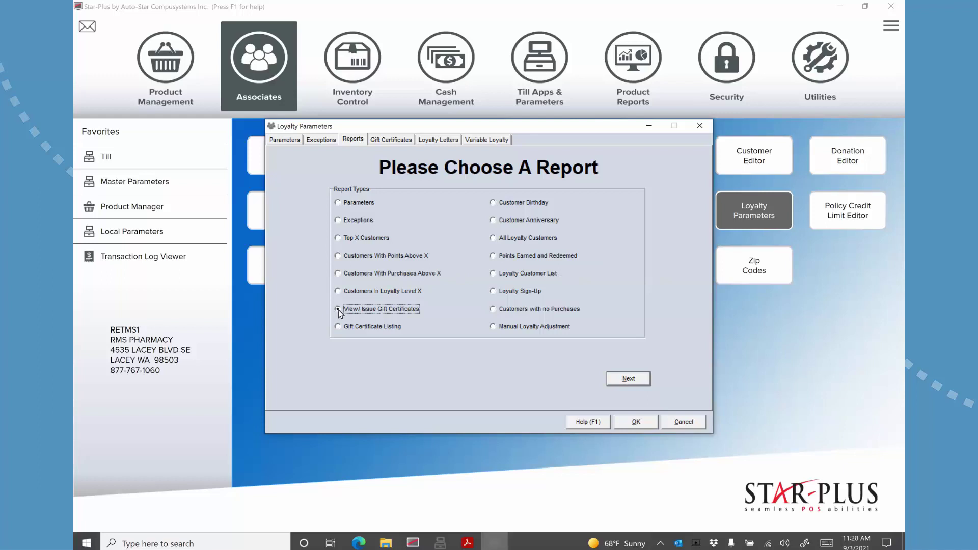
# - Run the gift certificate report with Update Option set to View Only, No Updates
pyautogui.click(641, 381)
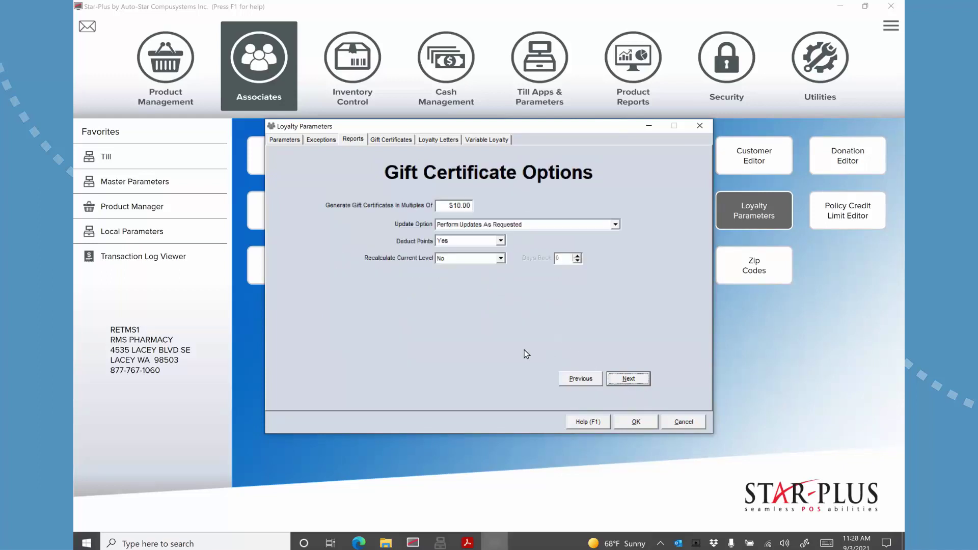
pyautogui.click(562, 225)
pyautogui.click(521, 234)
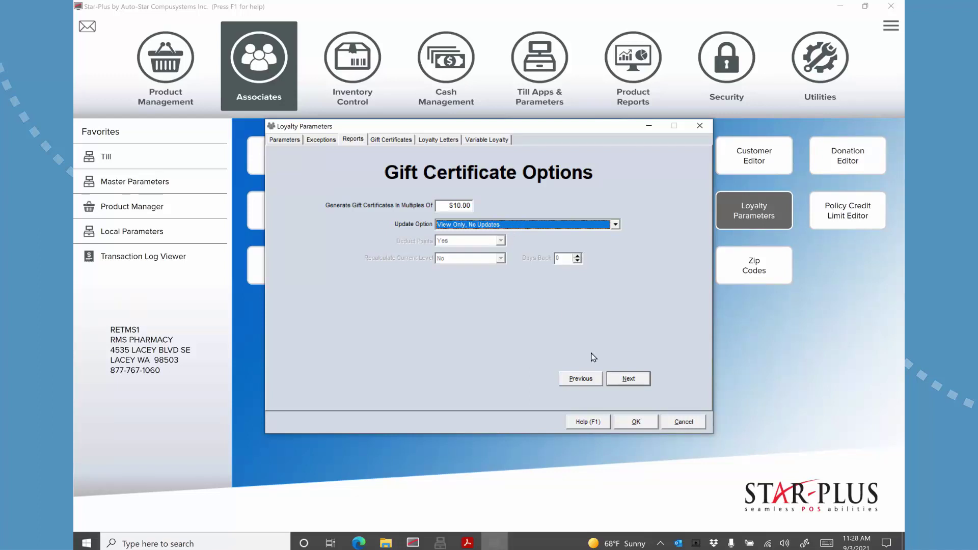
pyautogui.click(639, 380)
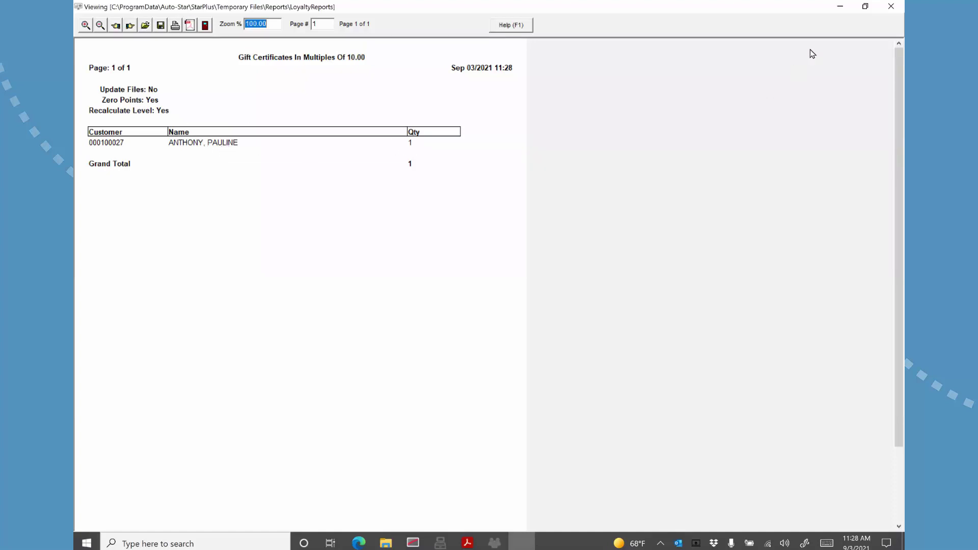
pyautogui.click(892, 7)
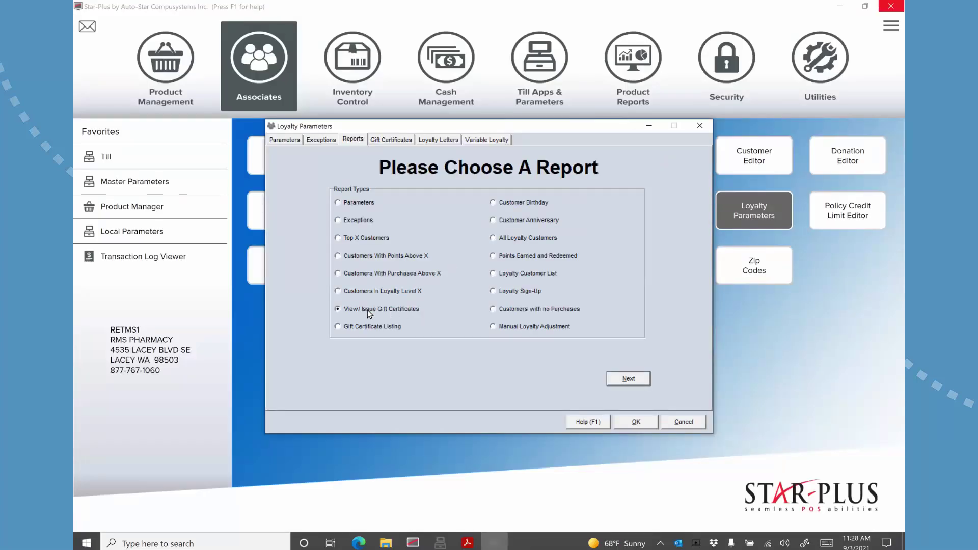
# - Change the certificate multiple to 5.00 and rerun the view-only report
pyautogui.click(626, 379)
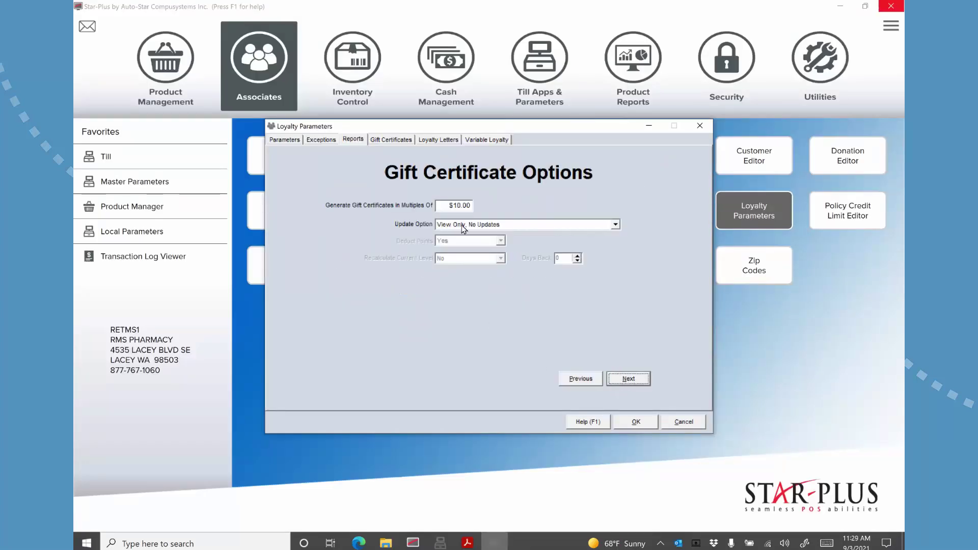
pyautogui.click(455, 205)
pyautogui.write('5.00')
pyautogui.click(628, 379)
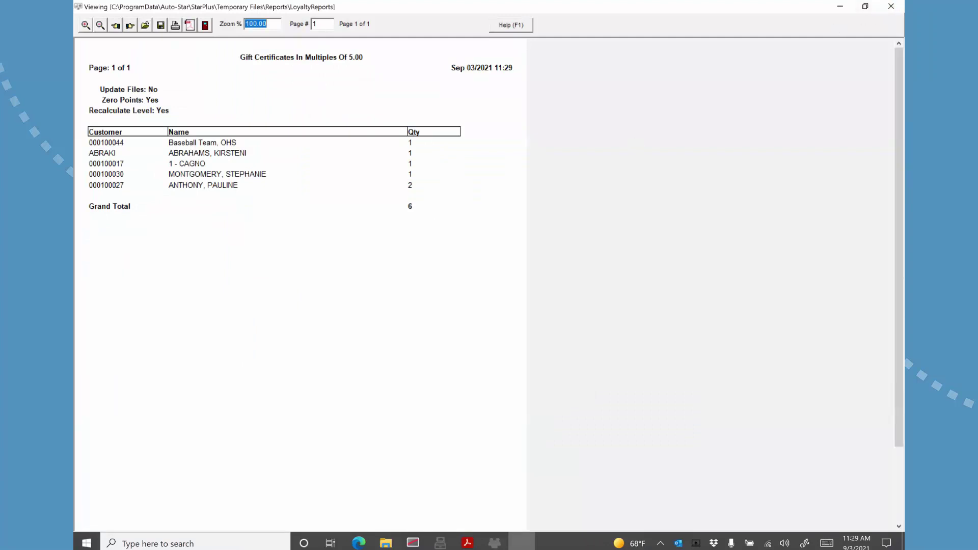
# - Return to Gift Certificate Options and set Update Option to Perform Updates As Requested
pyautogui.click(891, 6)
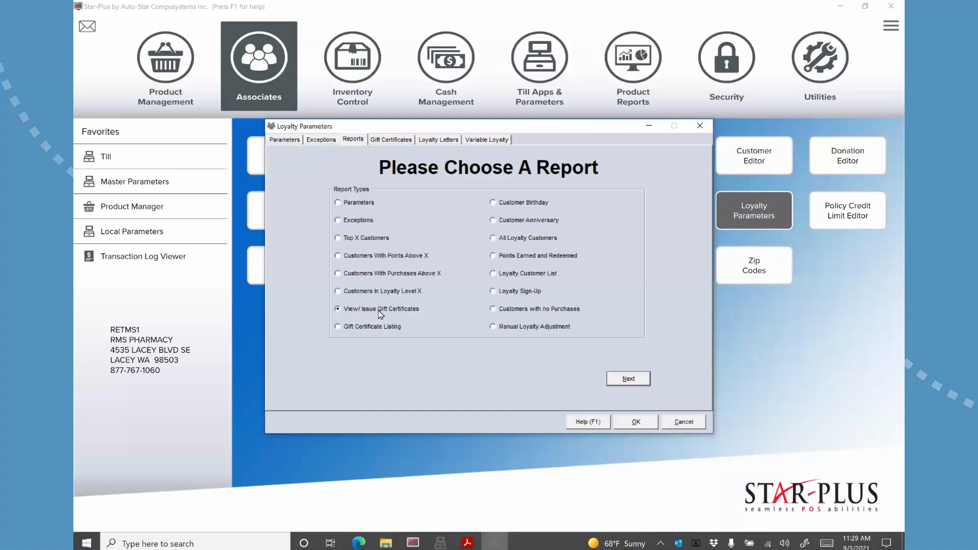
pyautogui.click(624, 380)
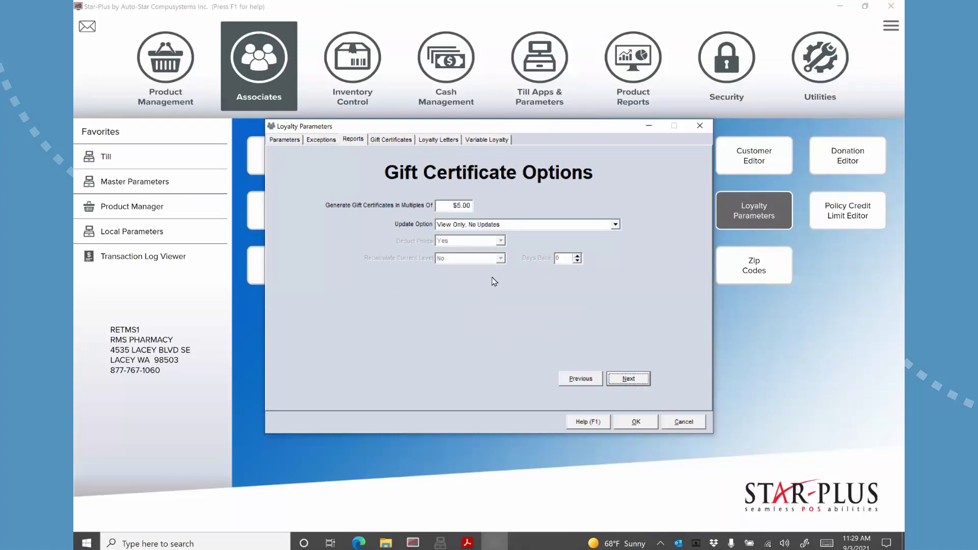
pyautogui.click(531, 225)
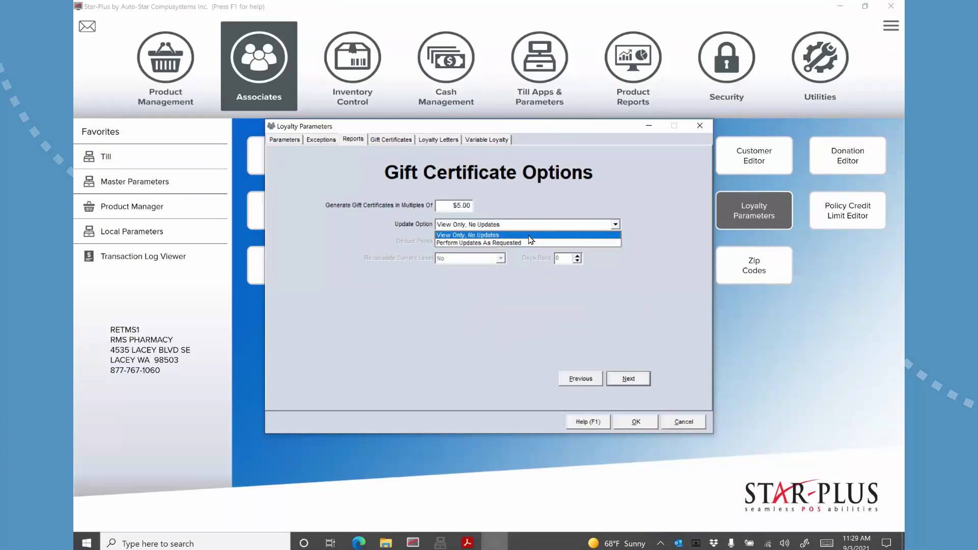
pyautogui.click(513, 243)
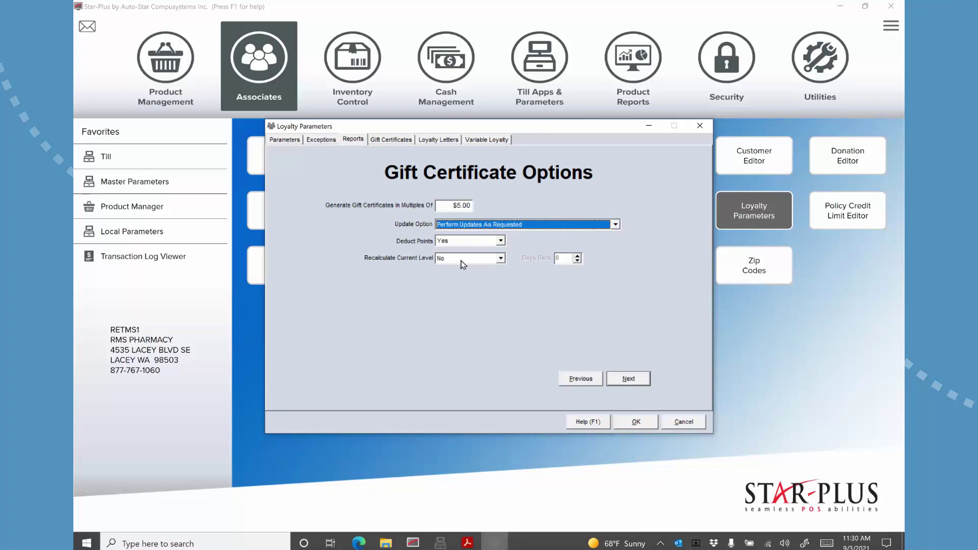
# - Issue the six 5.00 certificates, confirm the print prompt, and view the Gift Certificates list
pyautogui.click(637, 381)
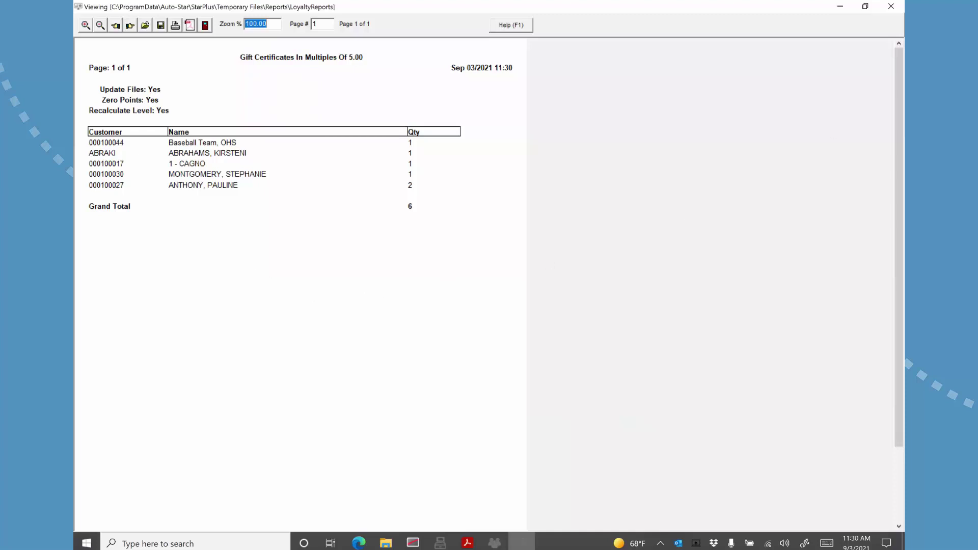
pyautogui.click(891, 6)
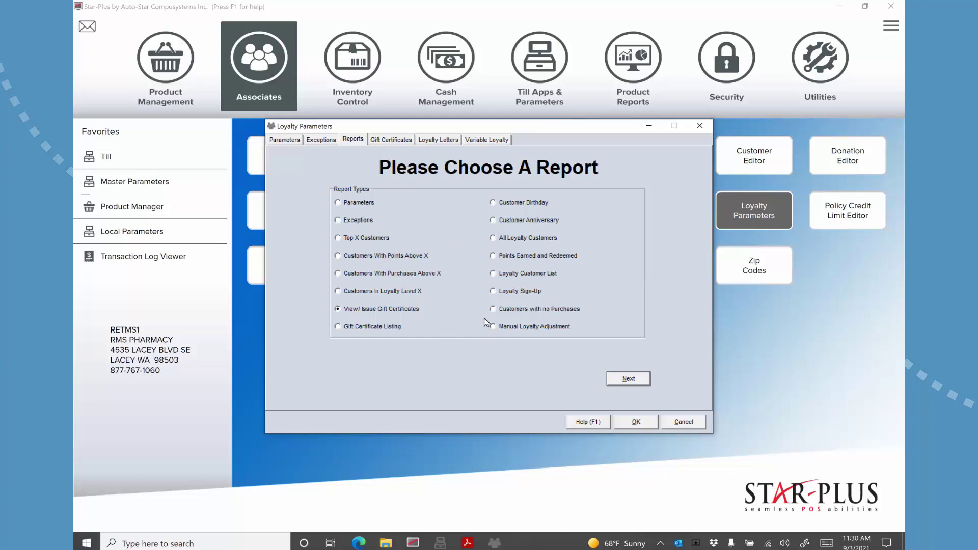
pyautogui.hotkey('alt', 'Tab')
pyautogui.hotkey('alt', 'Tab')
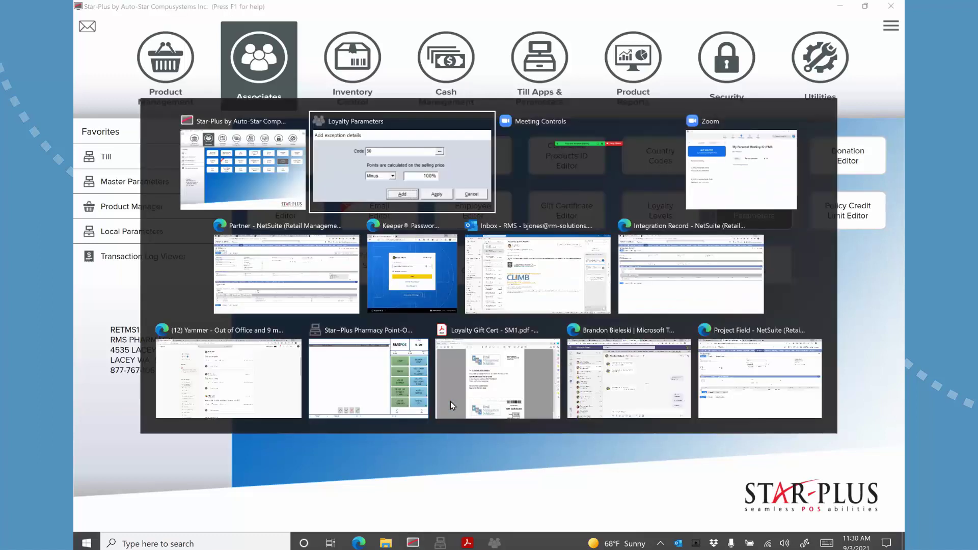
pyautogui.click(475, 302)
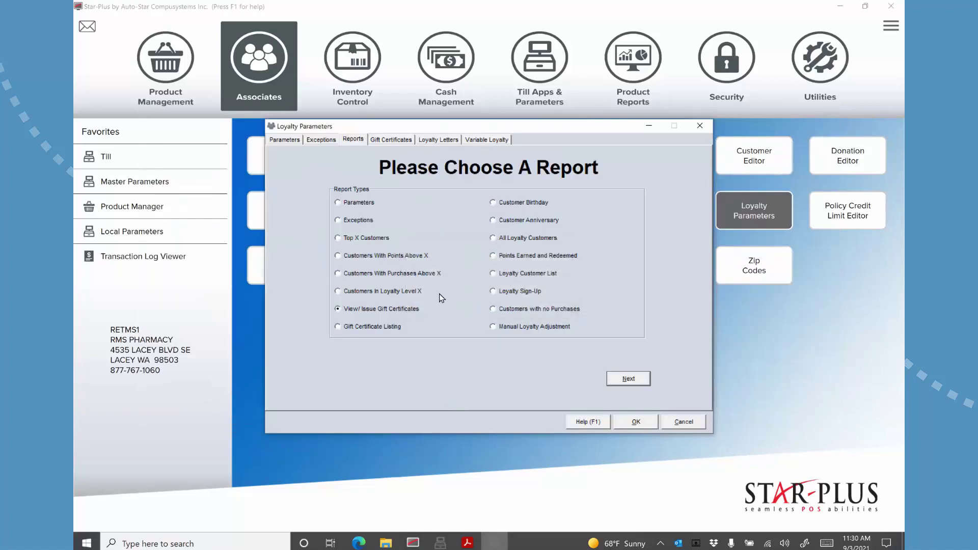
pyautogui.click(376, 140)
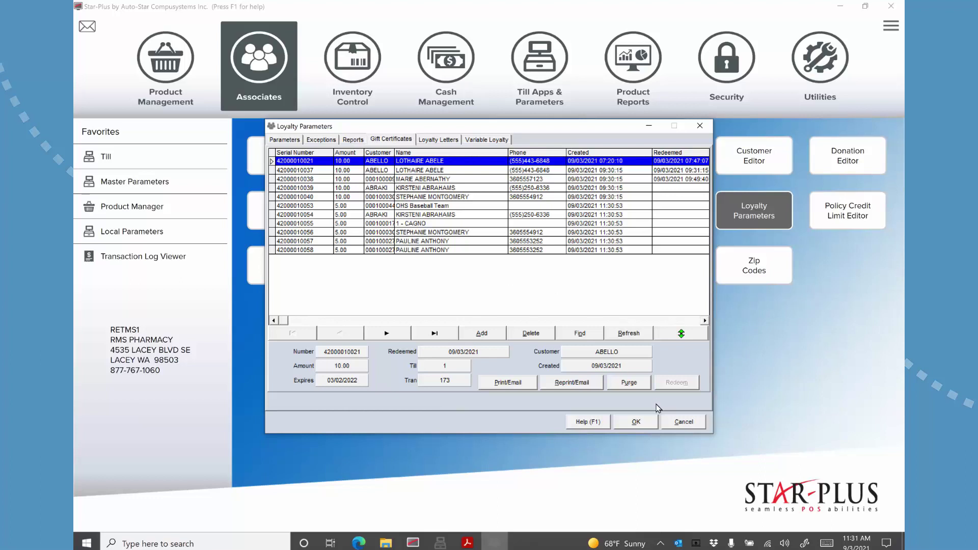
pyautogui.click(441, 144)
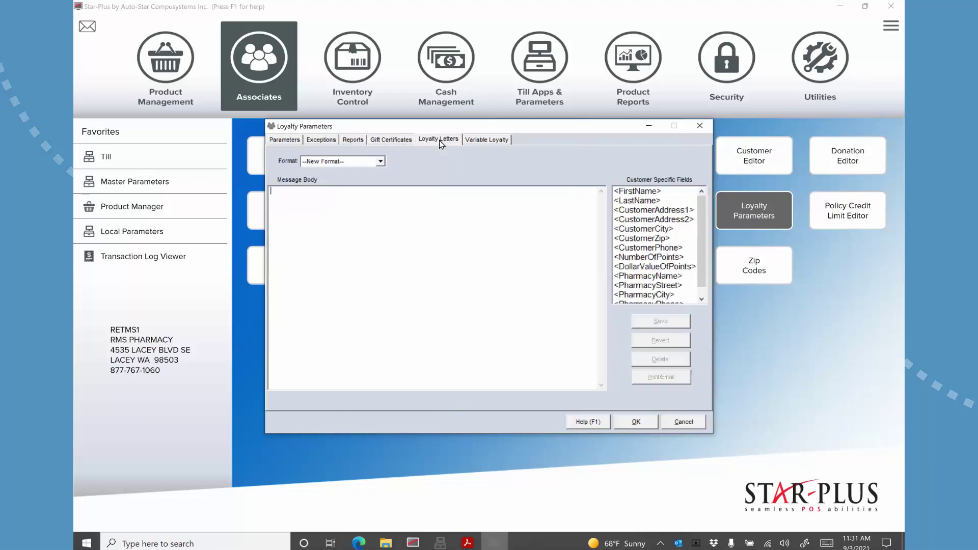
pyautogui.click(381, 161)
pyautogui.click(360, 180)
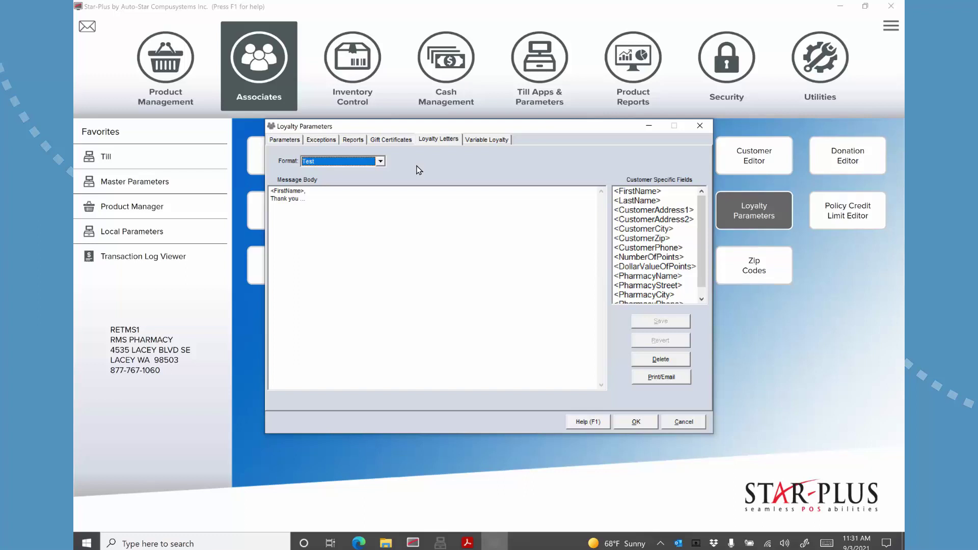
pyautogui.click(396, 142)
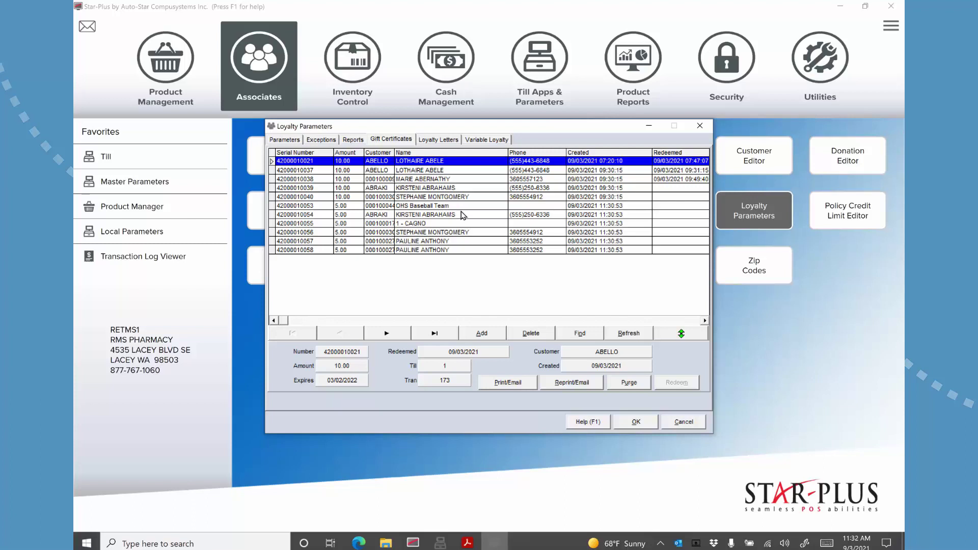
# - Review the Variable Loyalty accumulation and redemption tiers
pyautogui.click(493, 146)
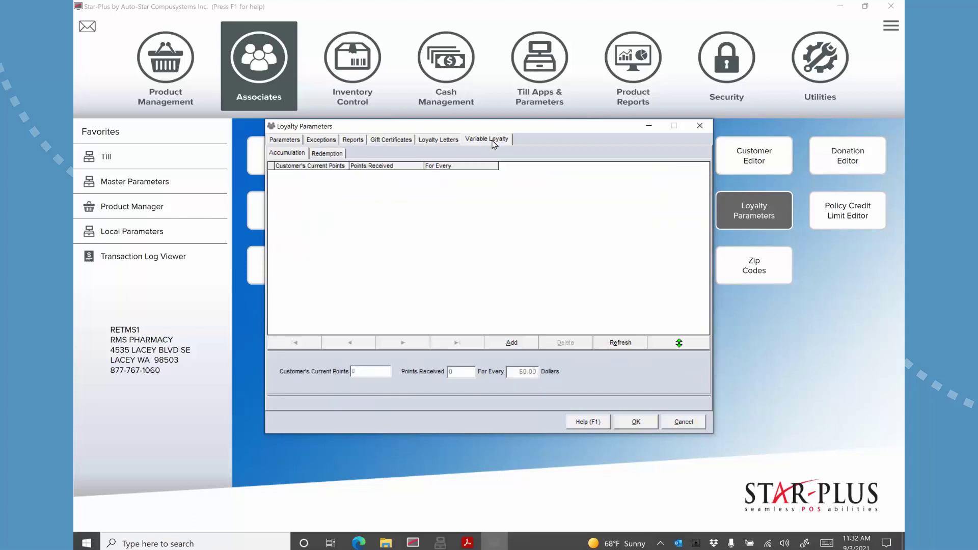
pyautogui.click(291, 156)
pyautogui.click(329, 157)
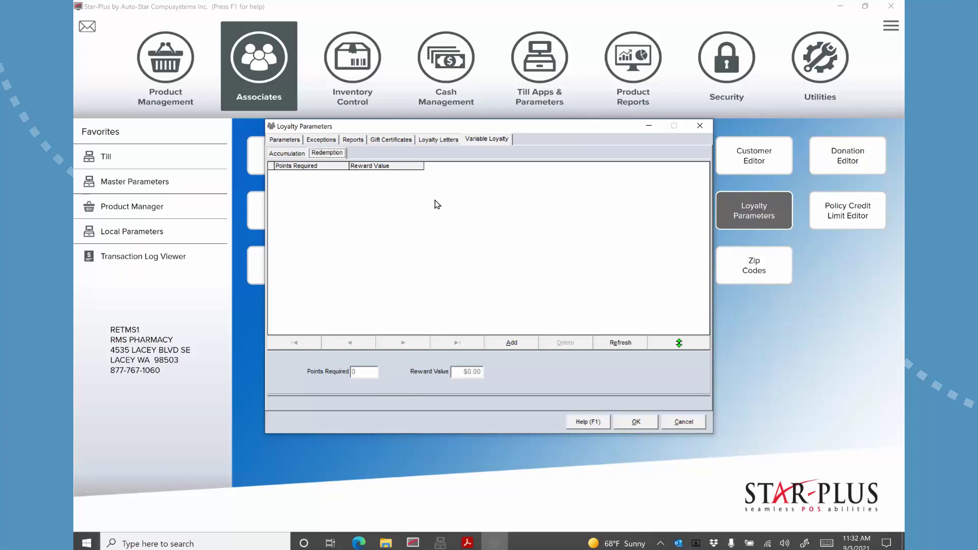
# - Return to the general parameters and cancel out of Loyalty Parameters without saving
pyautogui.click(292, 143)
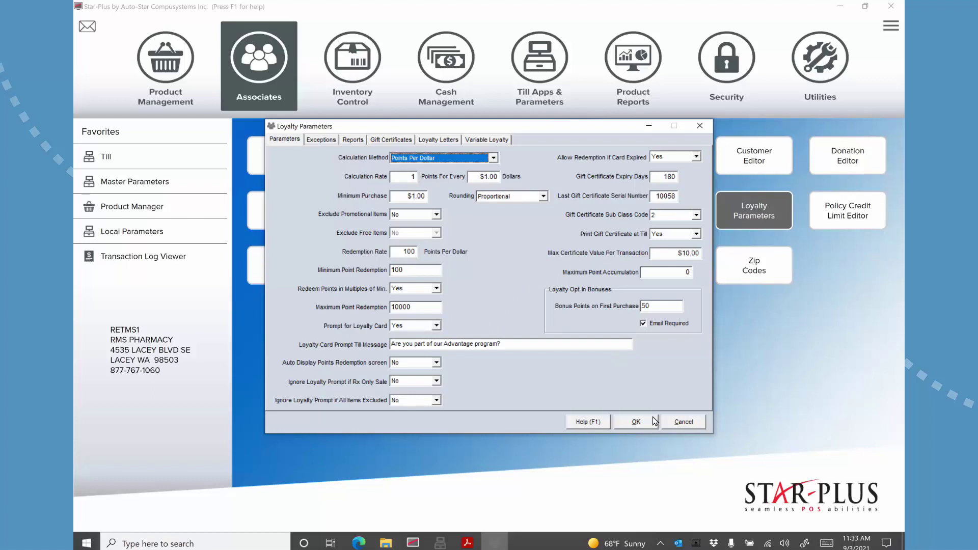
pyautogui.click(682, 422)
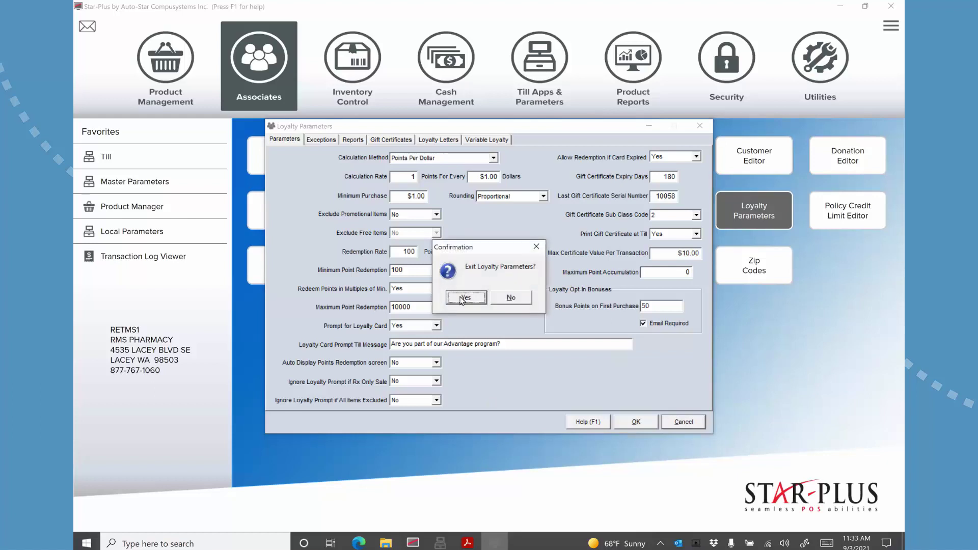
pyautogui.click(464, 299)
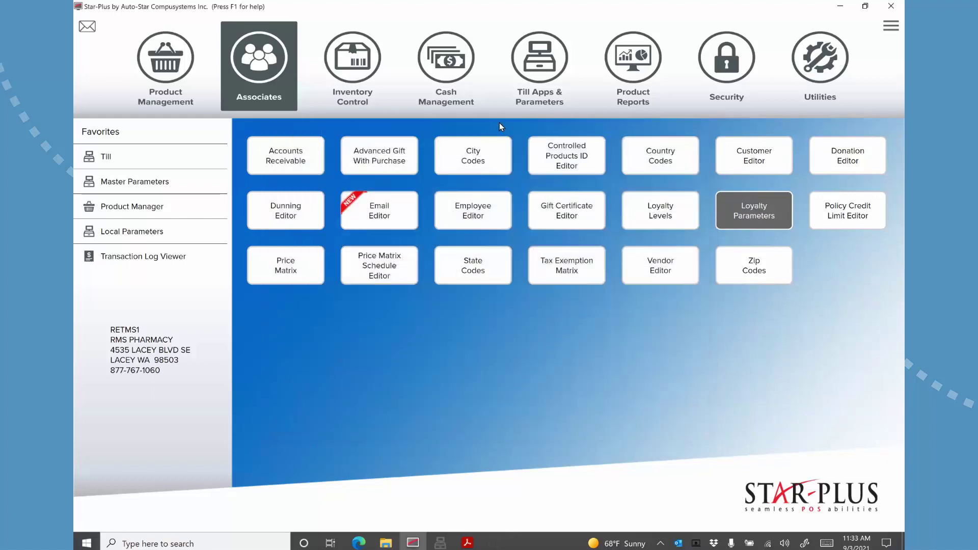
# - Open the till and enter five item UPCs: four Excedrin TH A/F CPL and one Tylenol
pyautogui.click(553, 64)
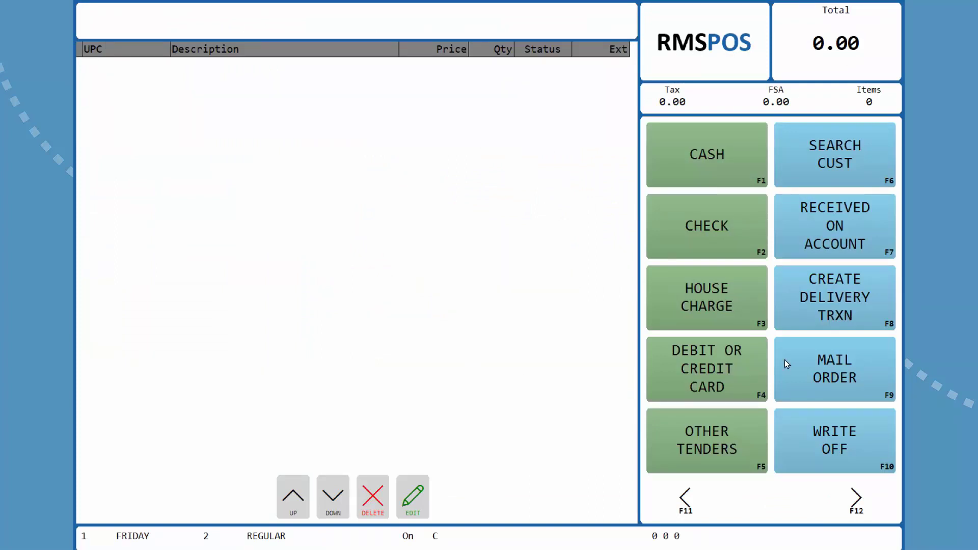
pyautogui.write('30067204524')
pyautogui.press('Return')
pyautogui.write('30067204550')
pyautogui.press('Return')
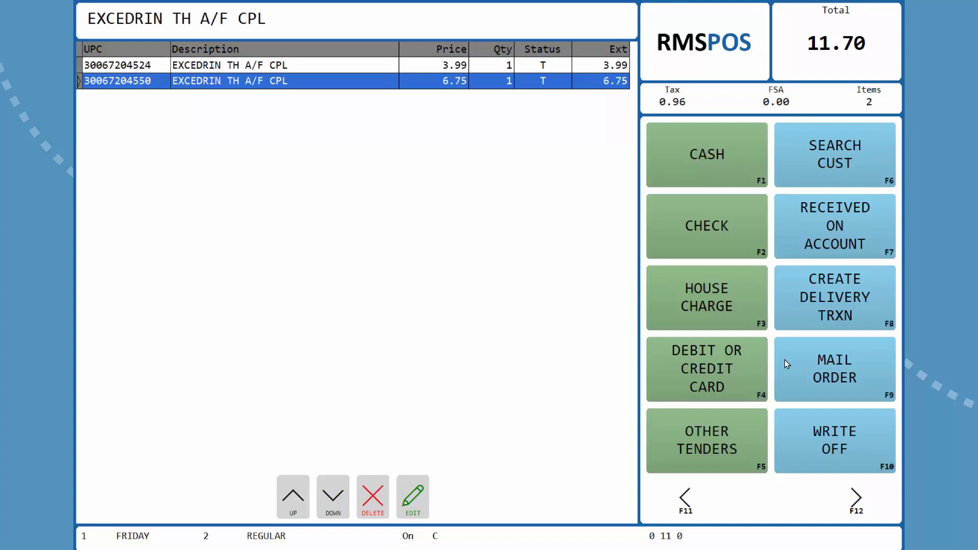
pyautogui.write('30067204524')
pyautogui.press('Return')
pyautogui.write('30045083850')
pyautogui.press('Return')
pyautogui.write('30067204550')
pyautogui.press('Return')
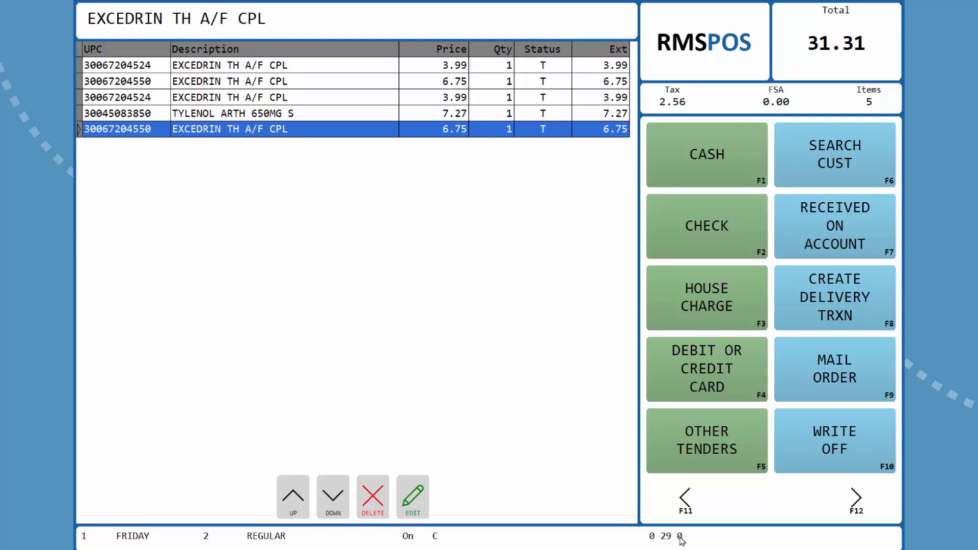
# - Attach the Silver loyalty customer (391 points) by last-name search and start a 31.31 cash payment
pyautogui.press('Return')
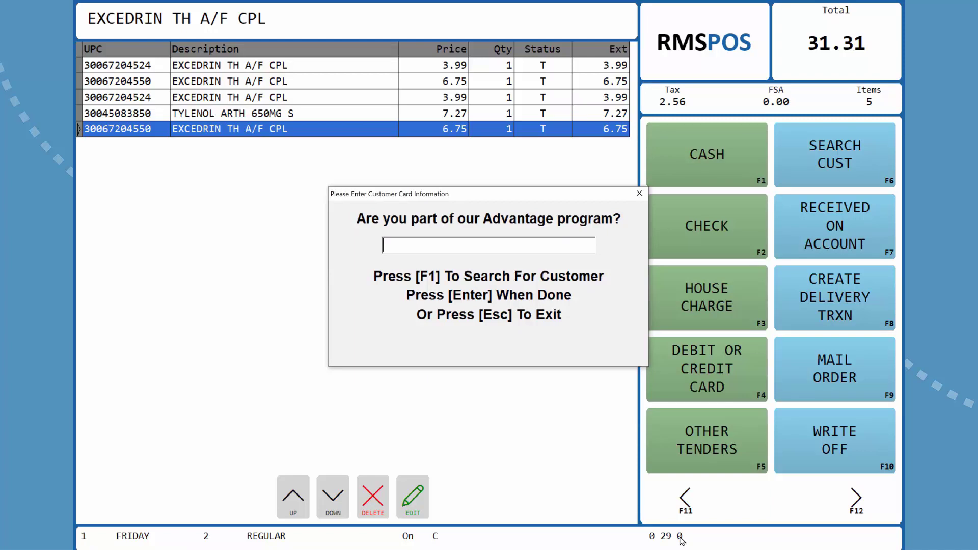
pyautogui.press('F1')
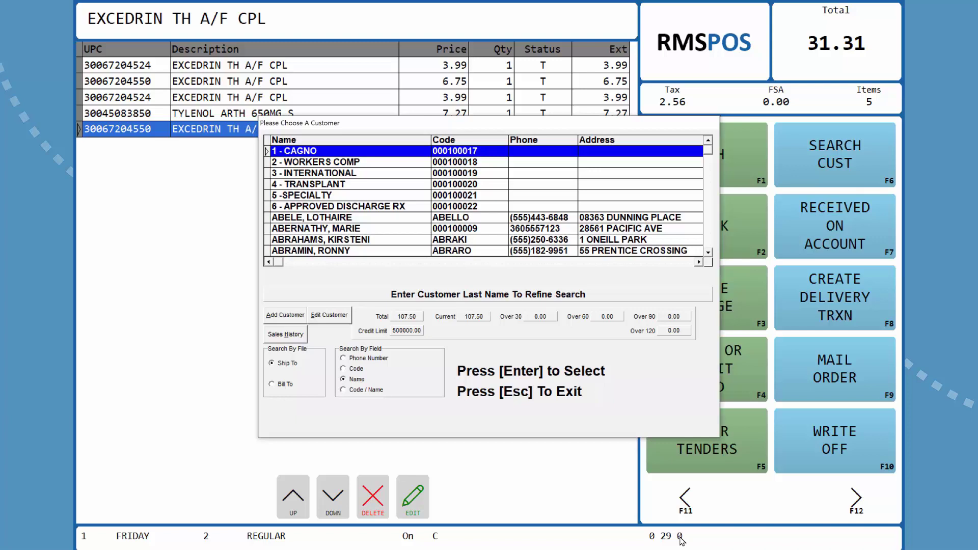
pyautogui.write('an')
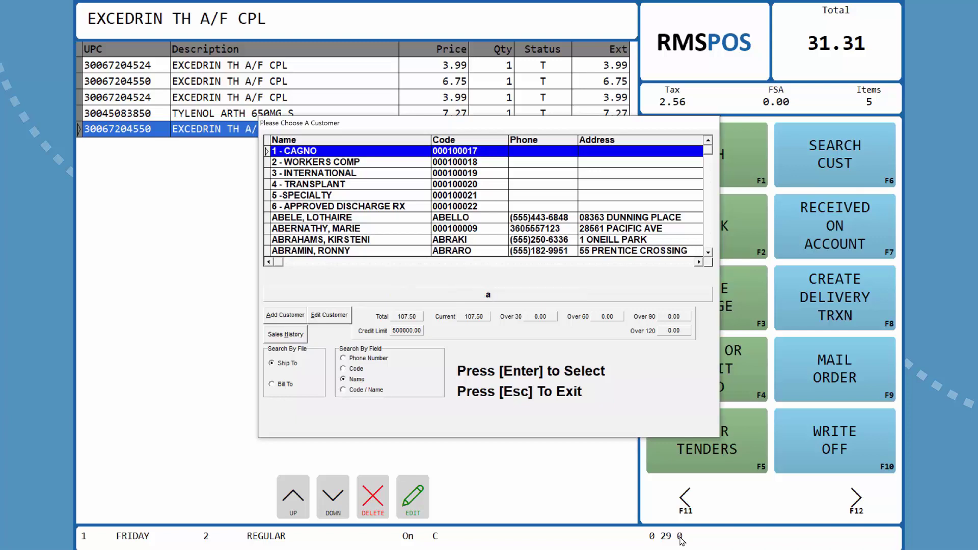
pyautogui.press('BackSpace')
pyautogui.press('BackSpace')
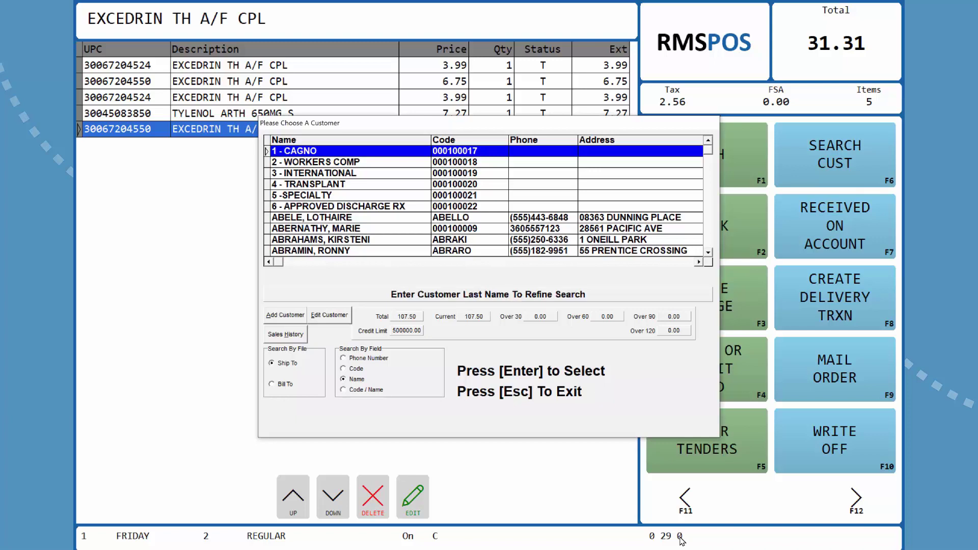
pyautogui.write('anth')
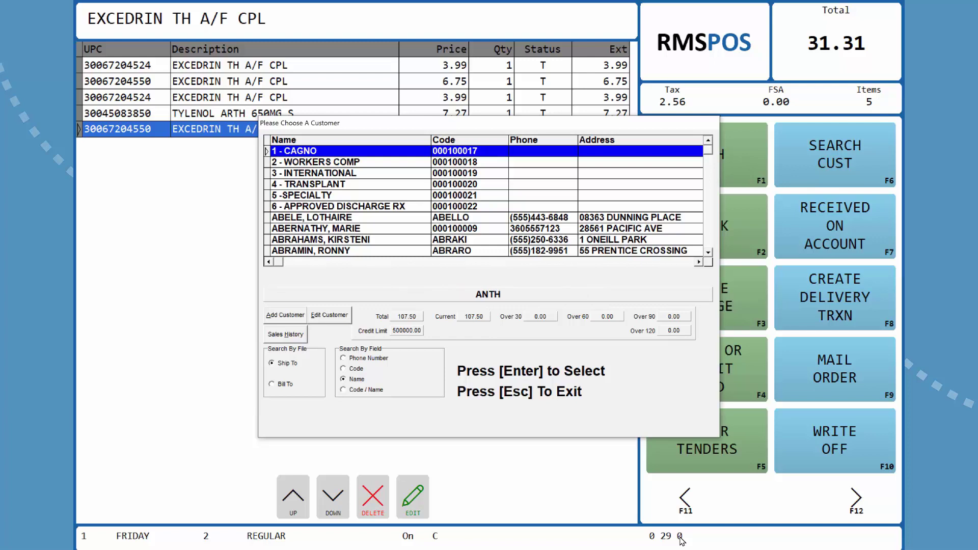
pyautogui.press('Return')
pyautogui.press('F1')
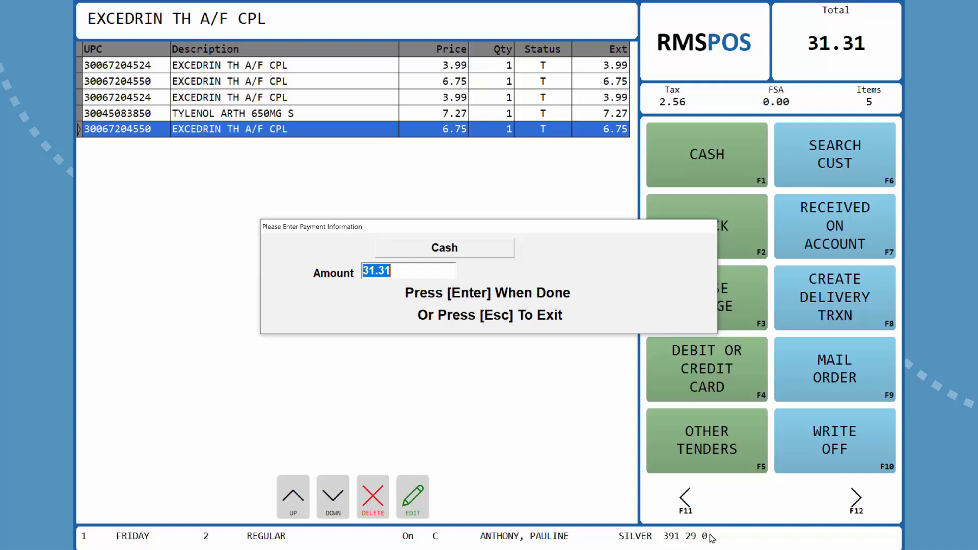
# - Accept 31.31 as cash tendered and redeem 391 loyalty points for $3.91
pyautogui.press('Return')
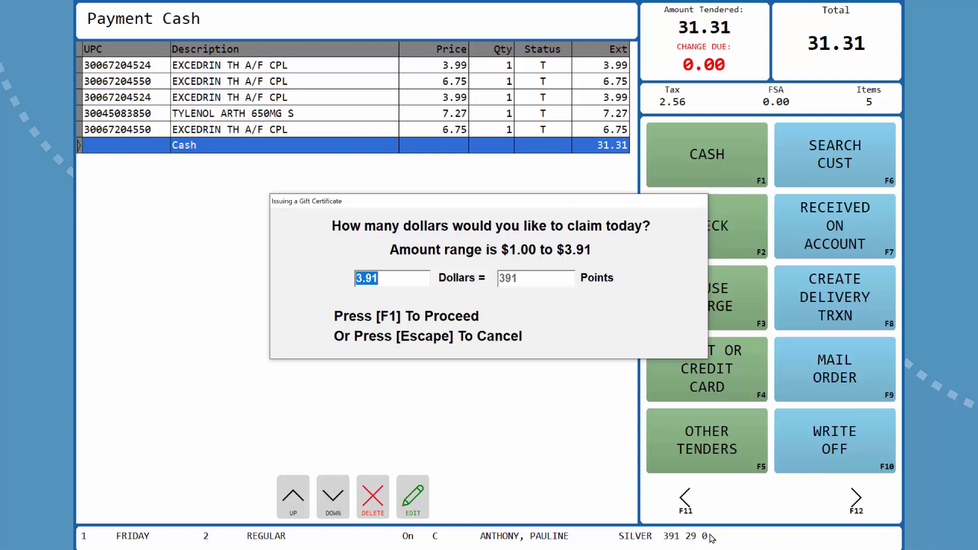
pyautogui.press('F1')
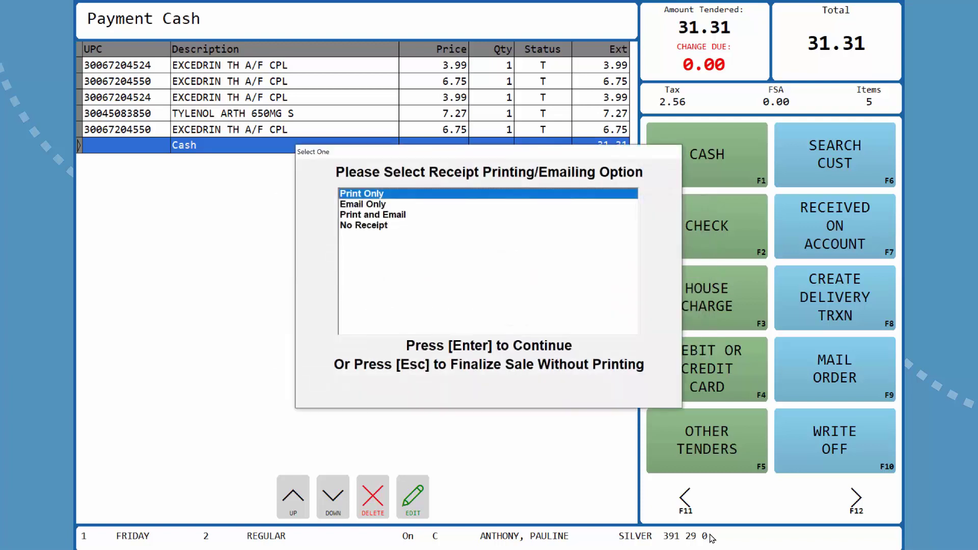
# - Finalize the loyalty sale with a Print Only receipt, then bring up the open-windows list
pyautogui.press('Return')
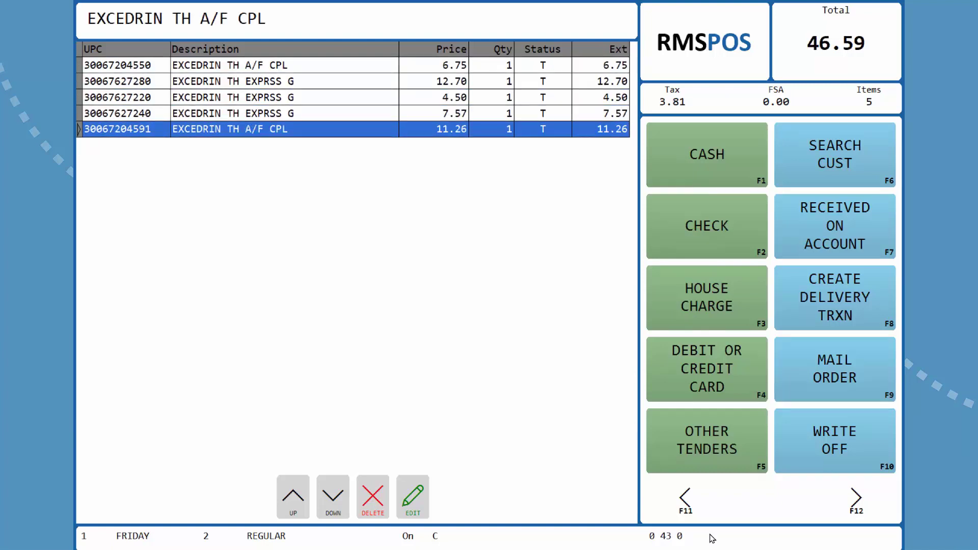
pyautogui.hotkey('alt', 'Tab')
pyautogui.hotkey('alt', 'Tab')
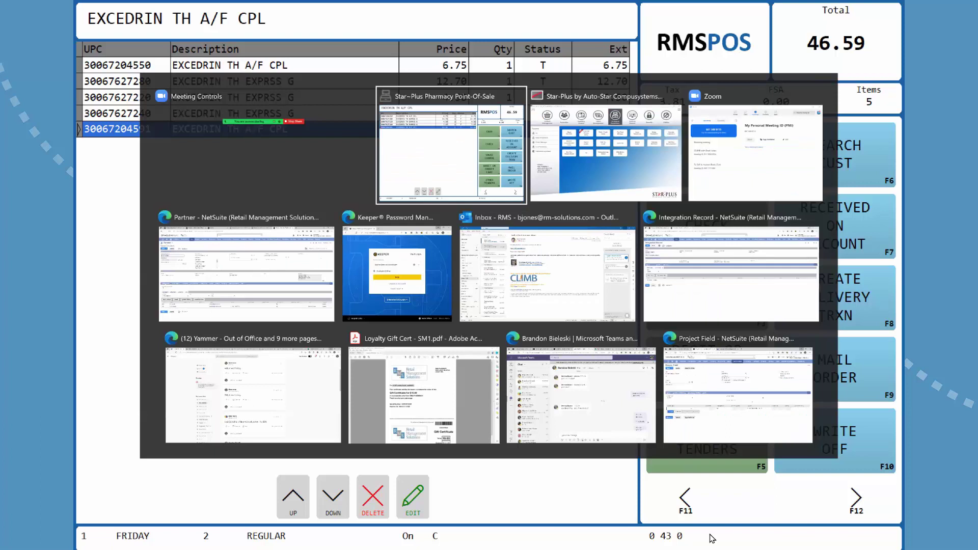
pyautogui.press('Tab')
pyautogui.press('Tab')
pyautogui.press('Tab')
pyautogui.press('Tab')
pyautogui.press('Tab')
pyautogui.press('Tab')
pyautogui.press('Tab')
pyautogui.press('Tab')
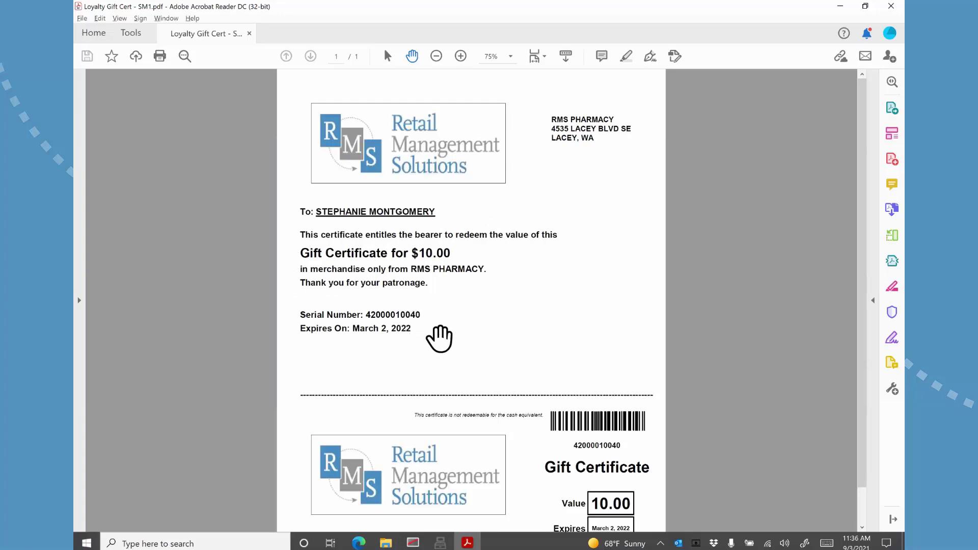
pyautogui.scroll(-2, 436, 336)
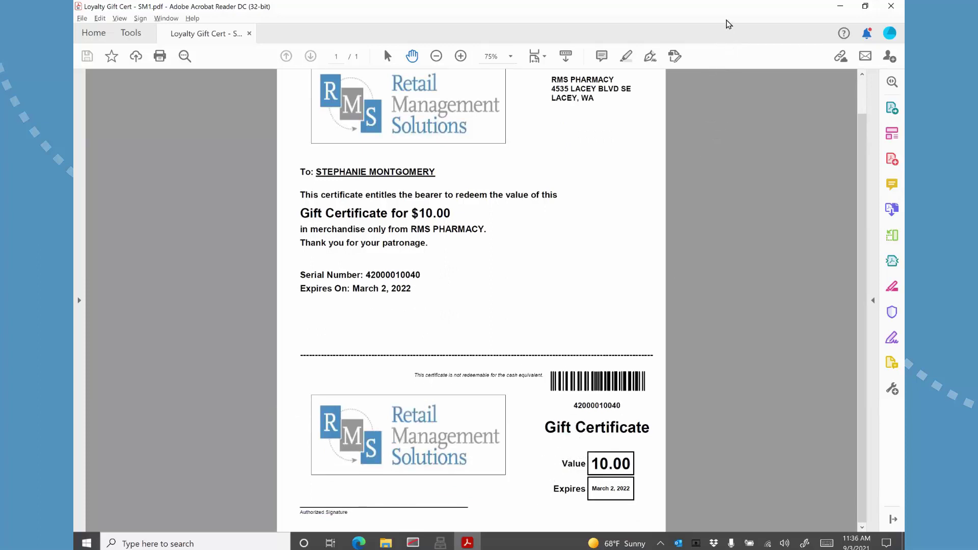
pyautogui.click(865, 6)
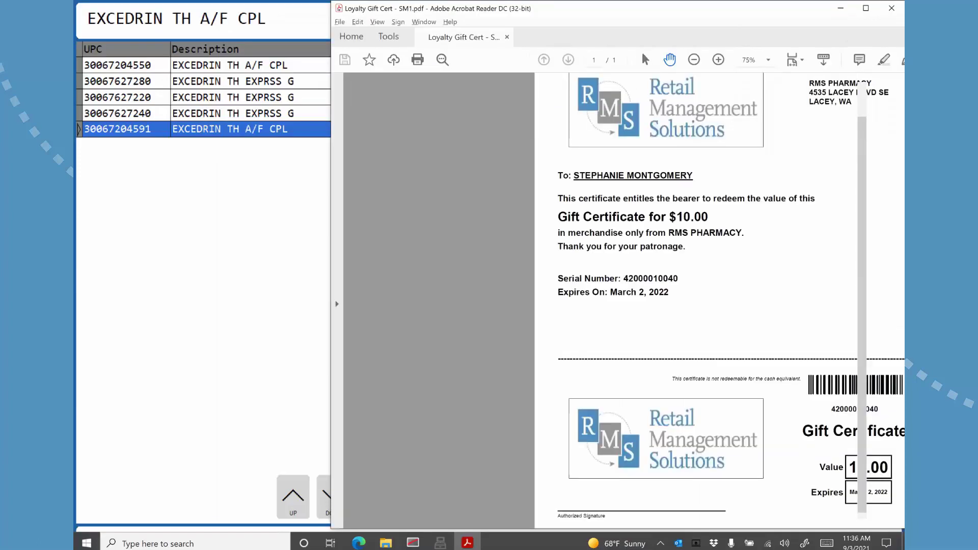
pyautogui.hotkey('alt', 'Tab')
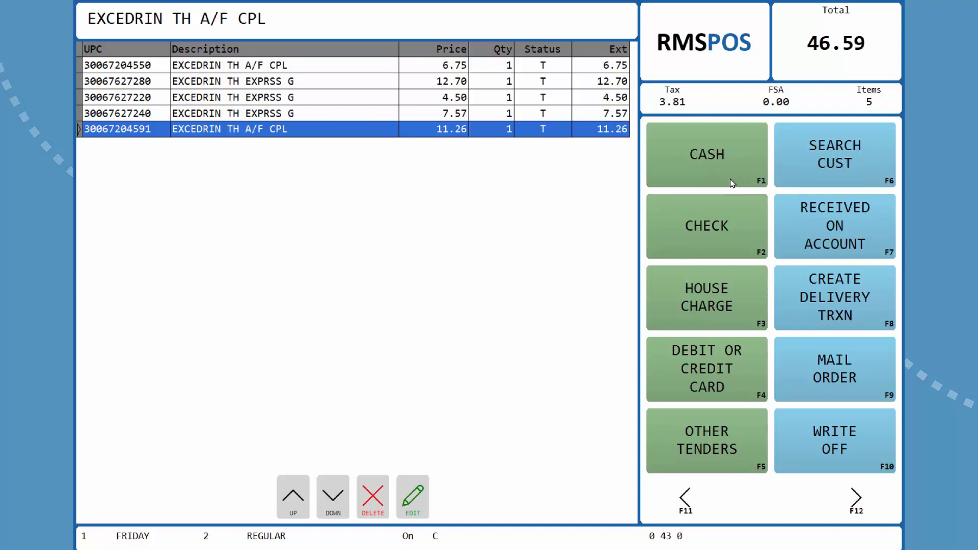
# - Search customers for 'MONT' and attach the Gold loyalty customer with 285 points to the sale
pyautogui.click(812, 163)
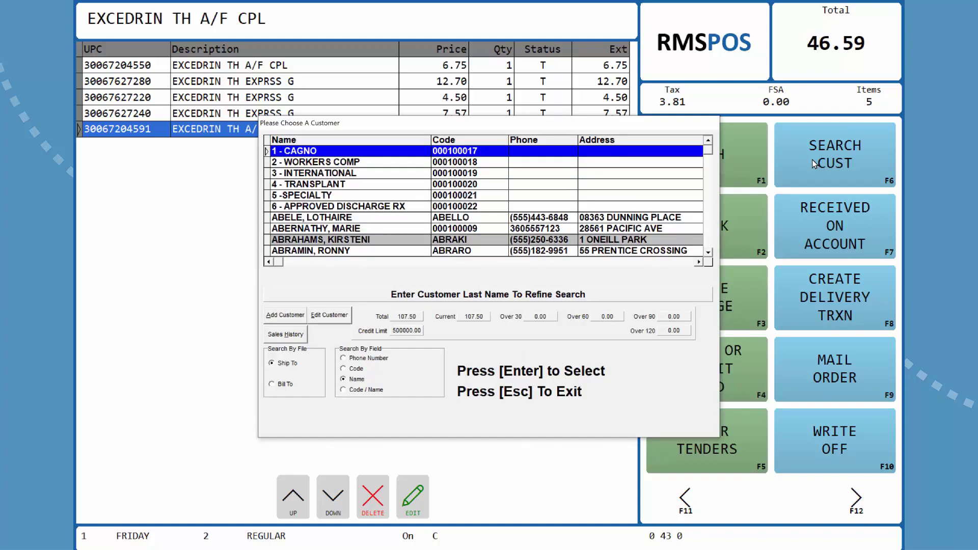
pyautogui.write('MONT')
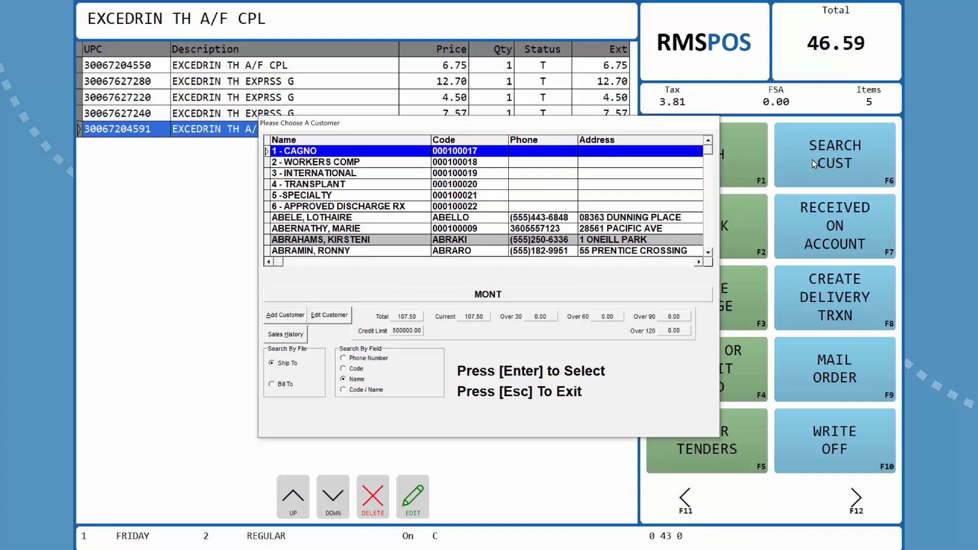
pyautogui.press('Return')
pyautogui.press('Return')
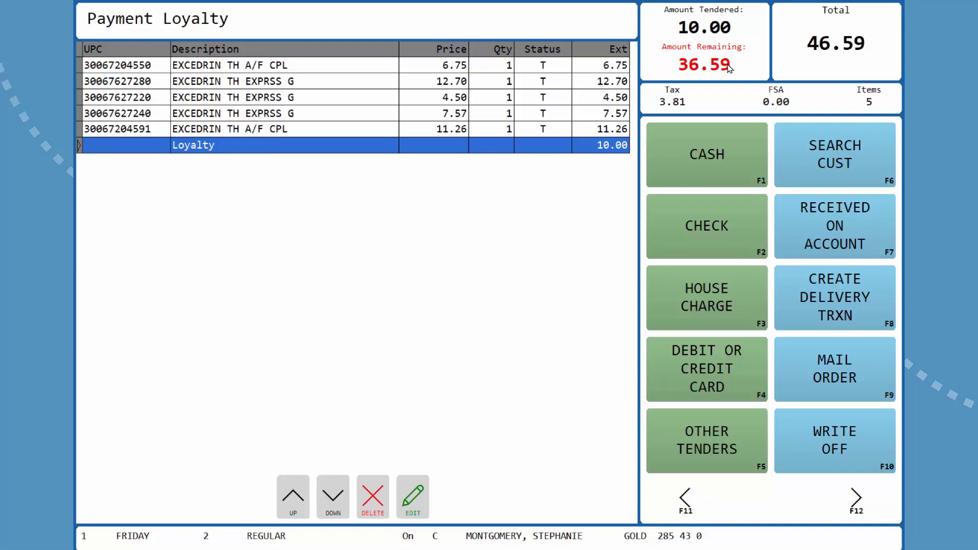
# - Pay the remaining balance with 40.00 cash, skip the gift certificate claim, and finalize with a receipt
pyautogui.press('F1')
pyautogui.write('4000')
pyautogui.press('Return')
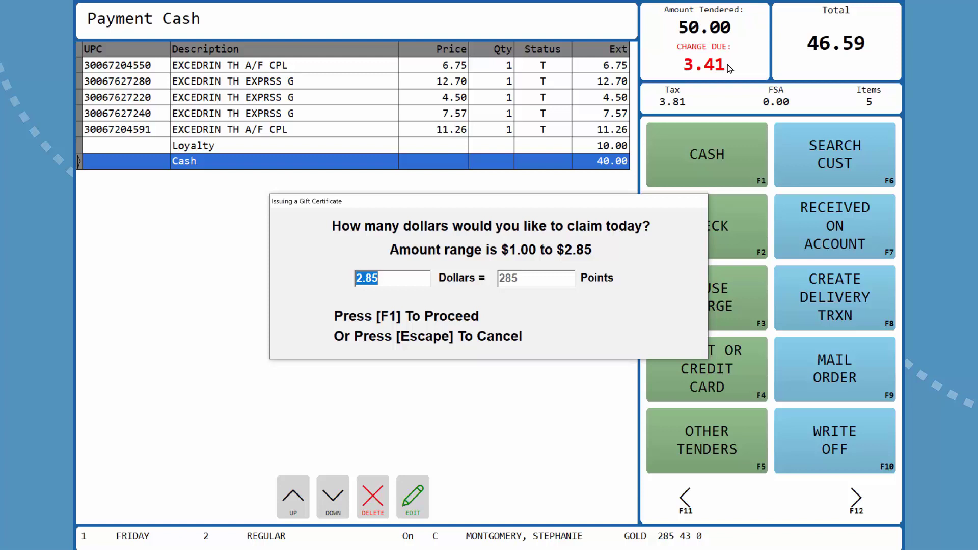
pyautogui.press('F1')
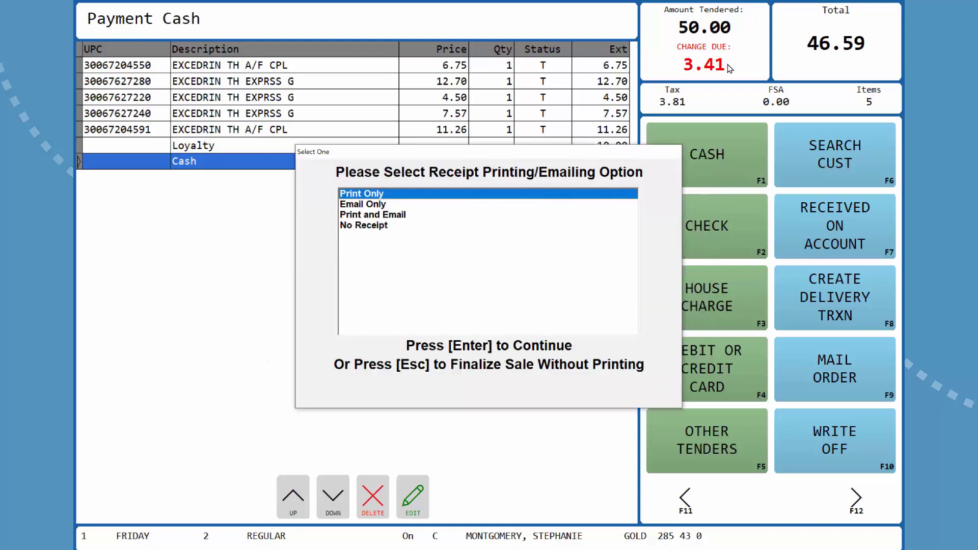
pyautogui.press('Return')
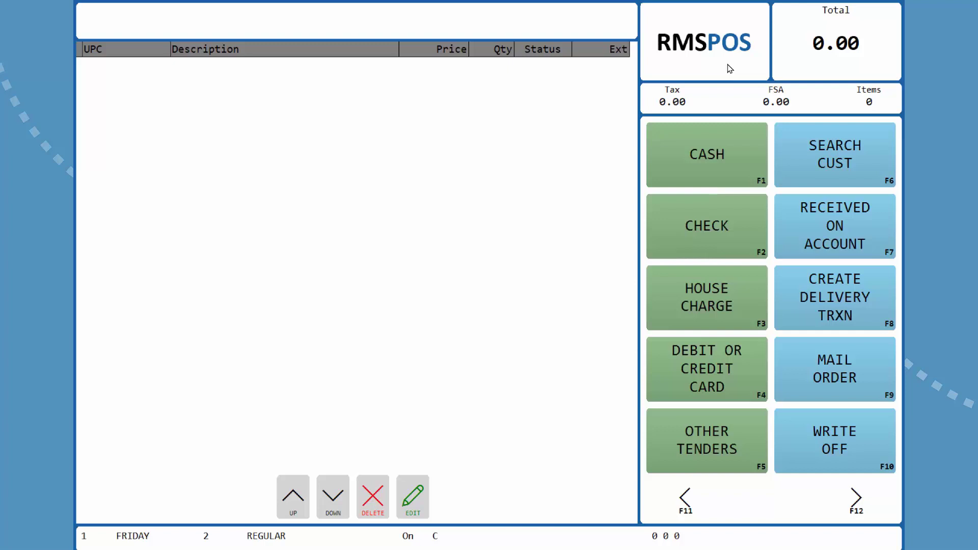
# - Exit the till and open the Loyalty Promo Editor under Product Management
pyautogui.press('F12')
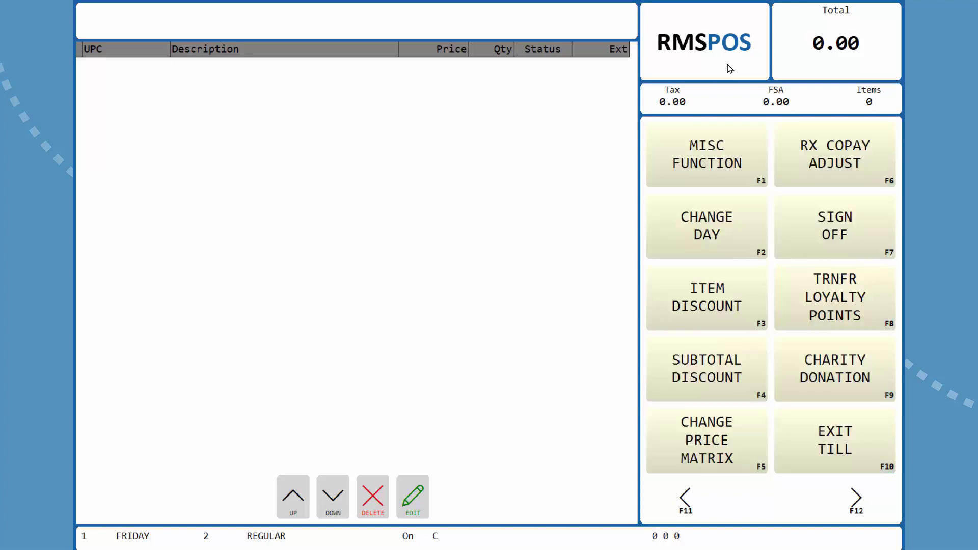
pyautogui.press('F10')
pyautogui.press('Return')
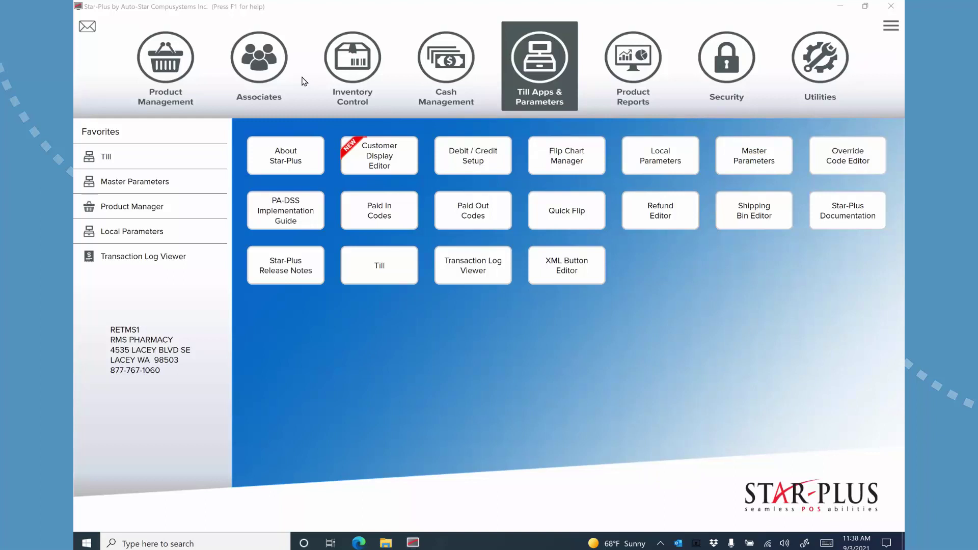
pyautogui.click(177, 67)
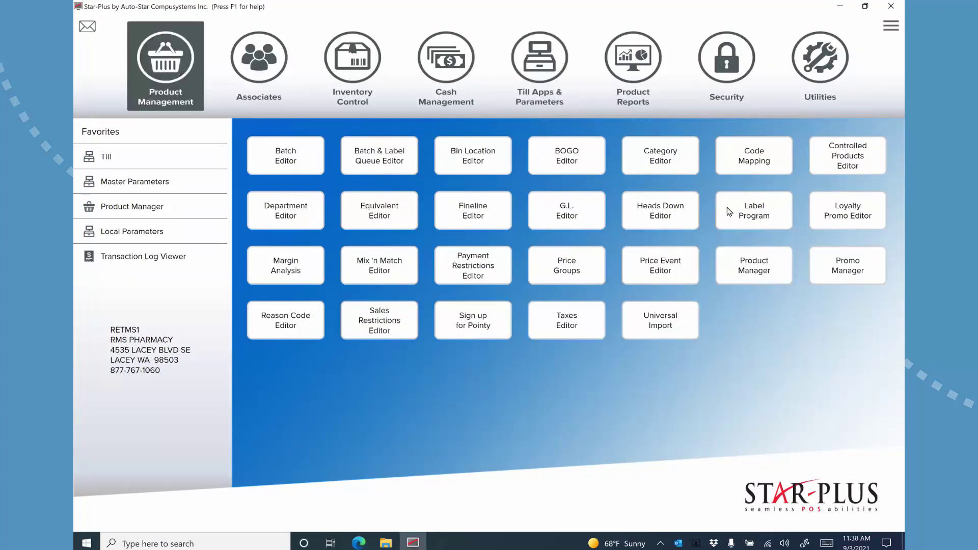
pyautogui.click(871, 208)
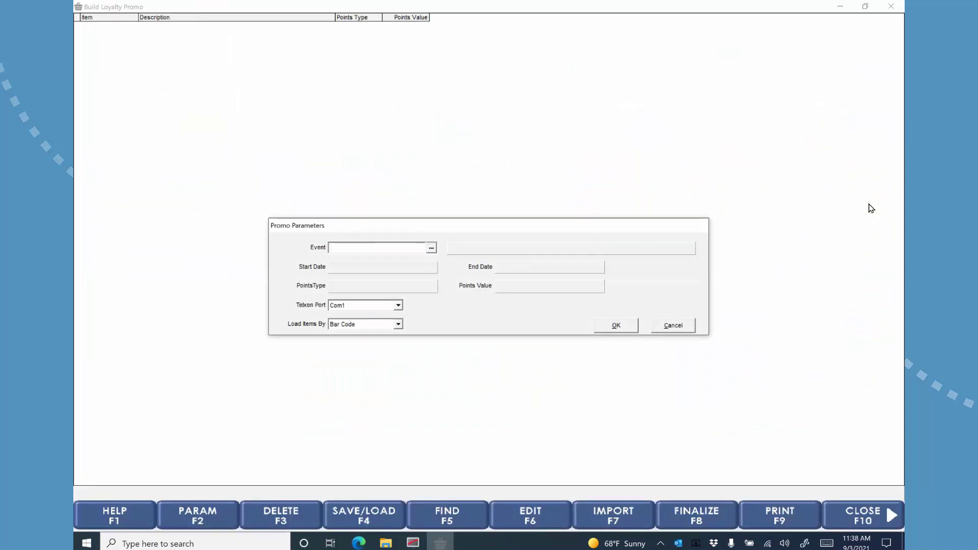
# - Include inactive promos and set the DoublePoints event to start now and end Sep 30/2021
pyautogui.click(432, 248)
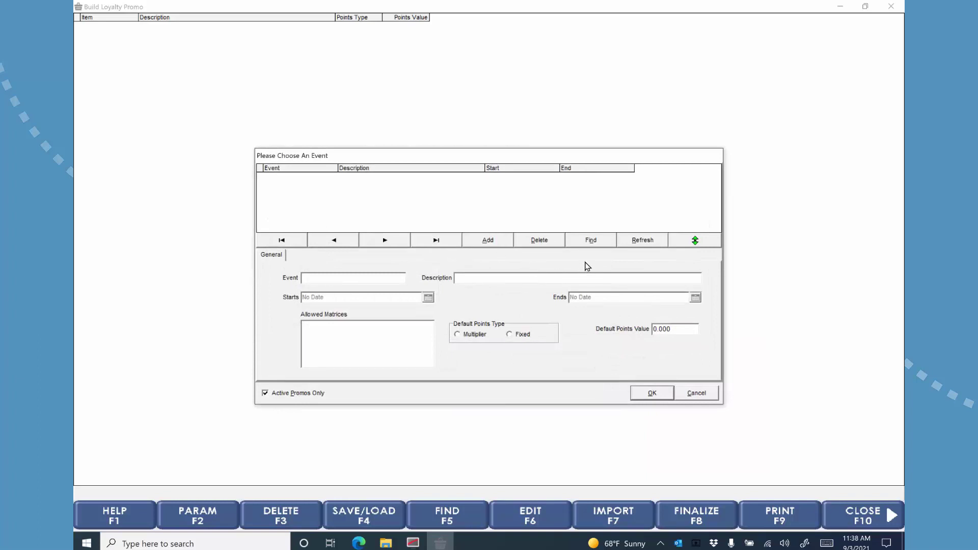
pyautogui.click(265, 394)
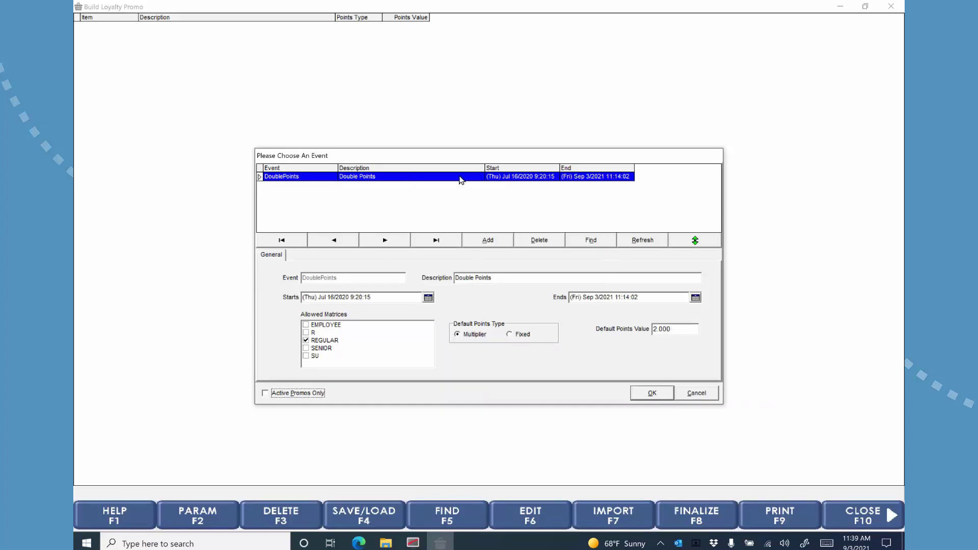
pyautogui.click(695, 298)
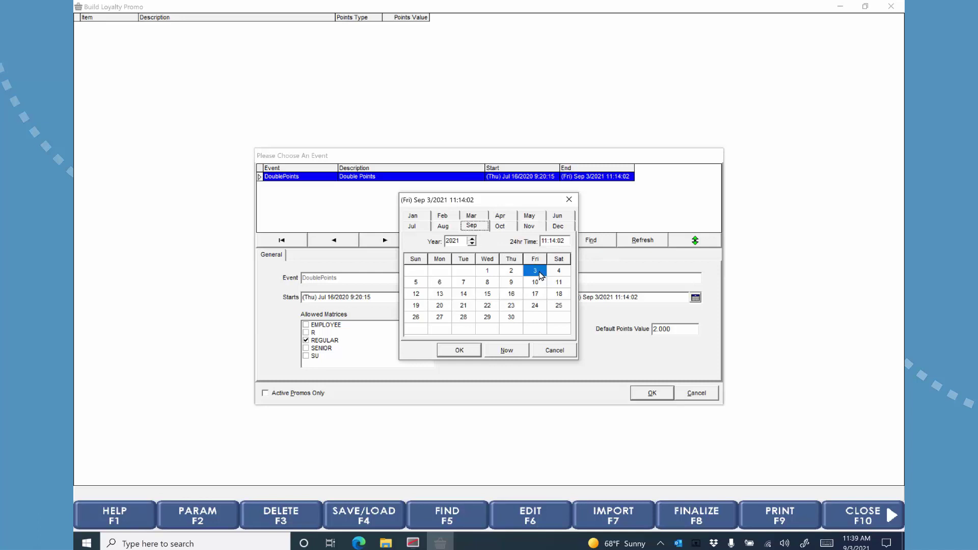
pyautogui.click(554, 351)
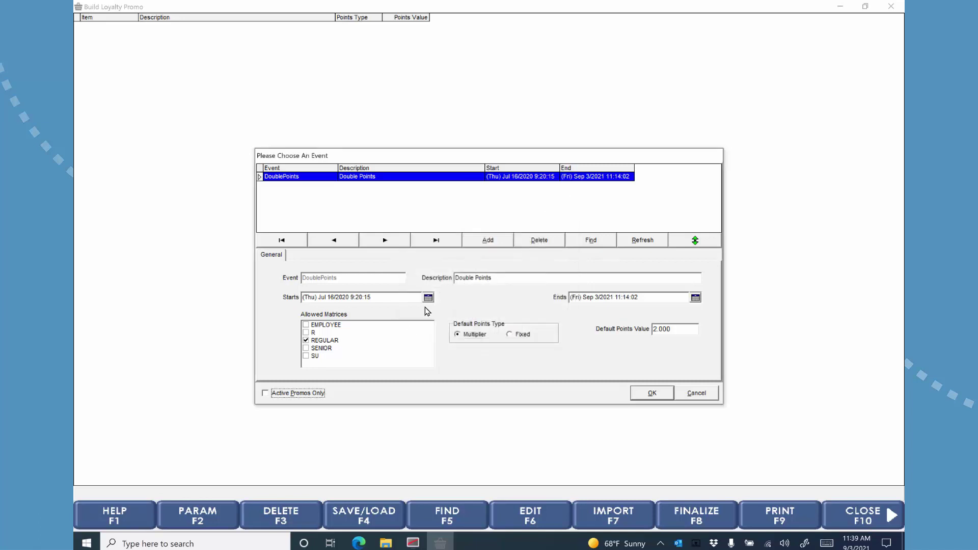
pyautogui.click(428, 300)
pyautogui.click(504, 350)
pyautogui.click(696, 297)
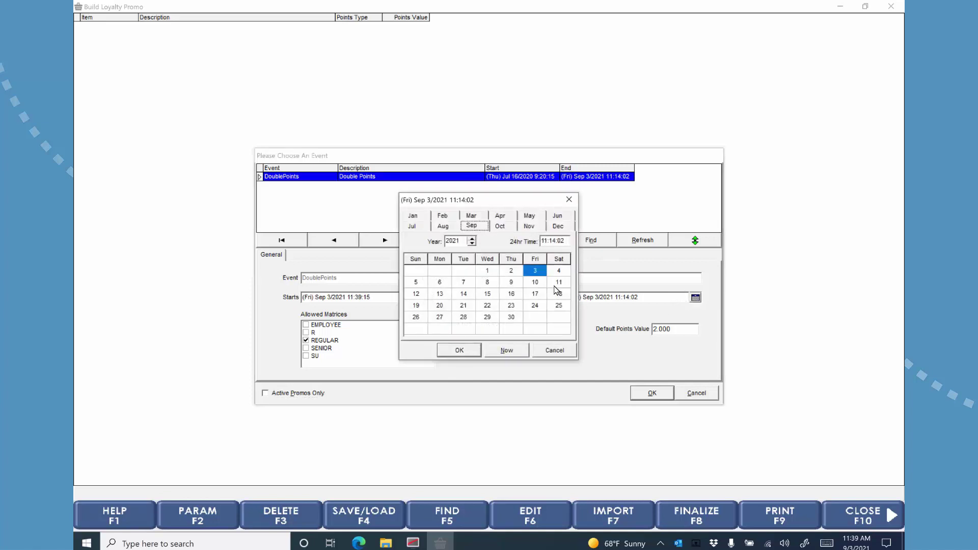
pyautogui.click(511, 317)
pyautogui.click(460, 350)
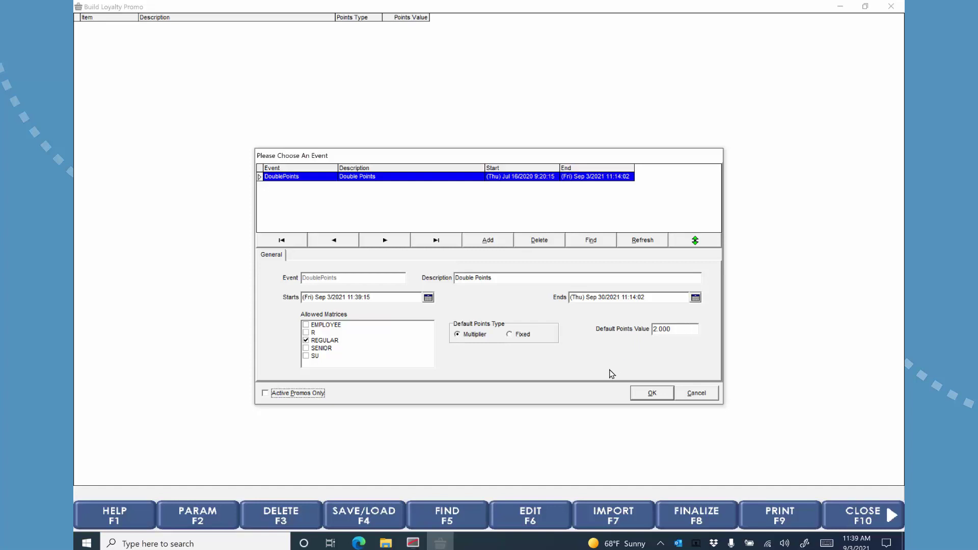
# - Load the DoublePoints promo's 40 items at 2.000 multiplier and show the alternate function keys
pyautogui.click(643, 394)
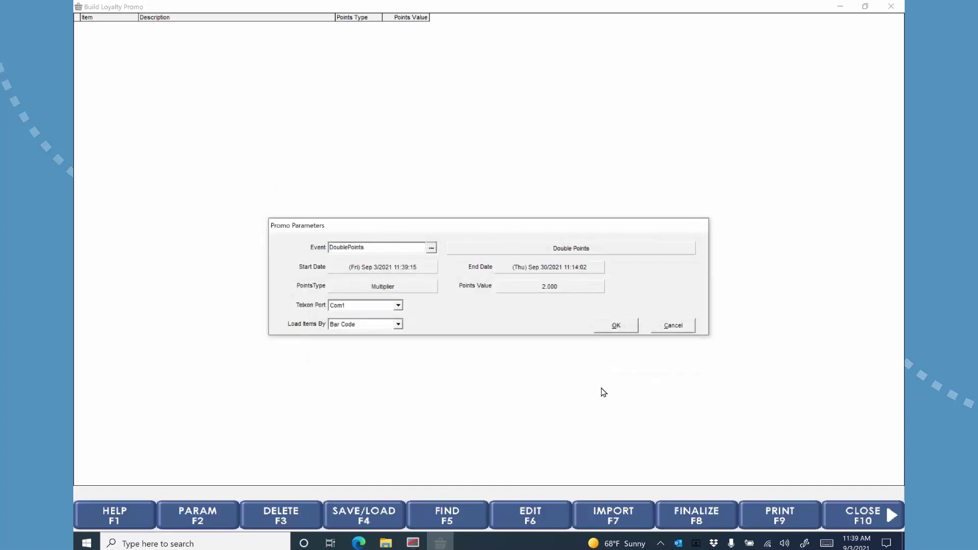
pyautogui.click(623, 329)
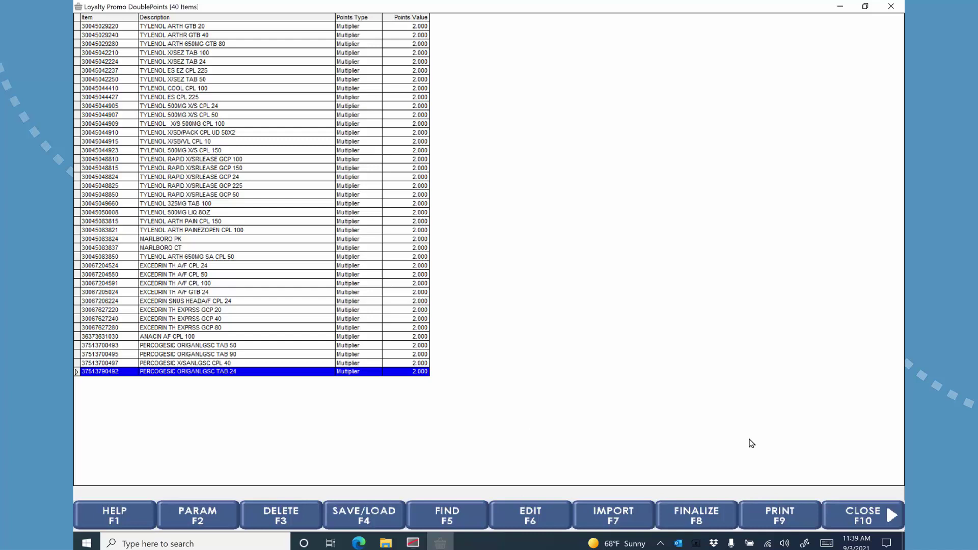
pyautogui.press('Right')
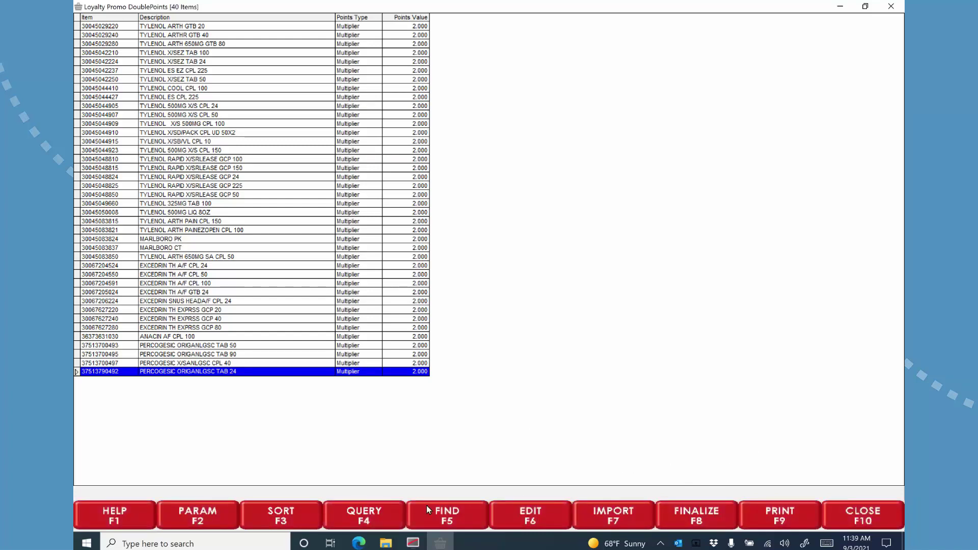
# - Open the Product Query dialog and cancel it without adding items
pyautogui.click(379, 513)
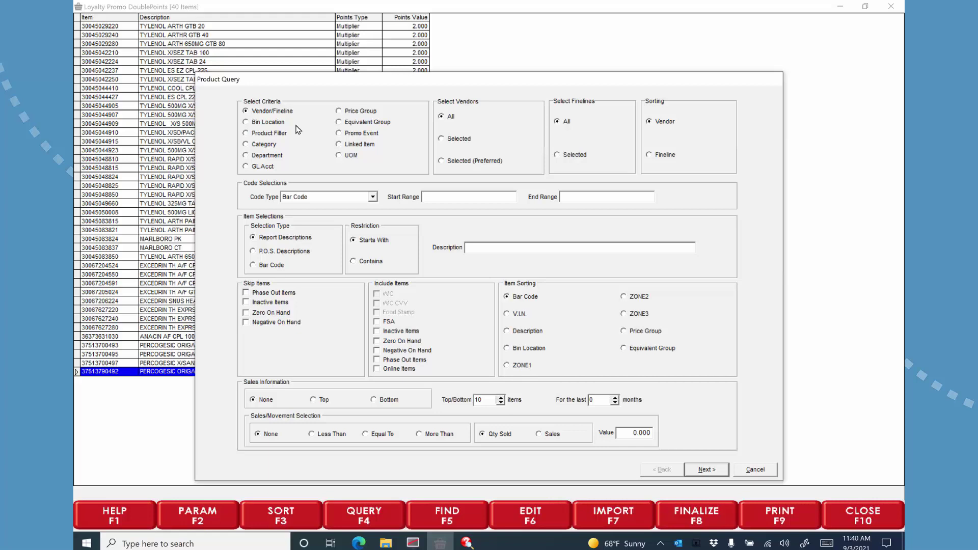
pyautogui.click(757, 471)
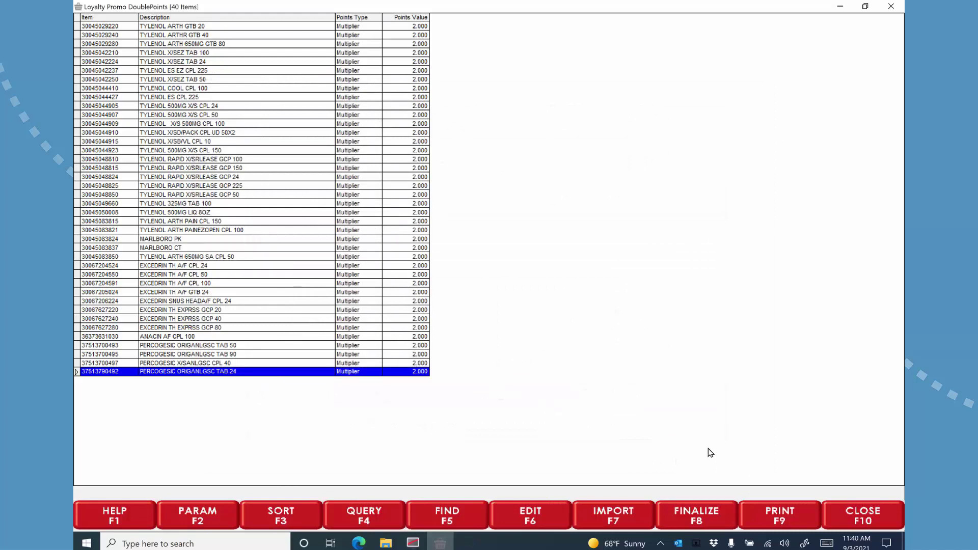
# - Leave the promo editor, open Loyalty Parameters, and set Print Gift Certificate at Till to No
pyautogui.click(860, 516)
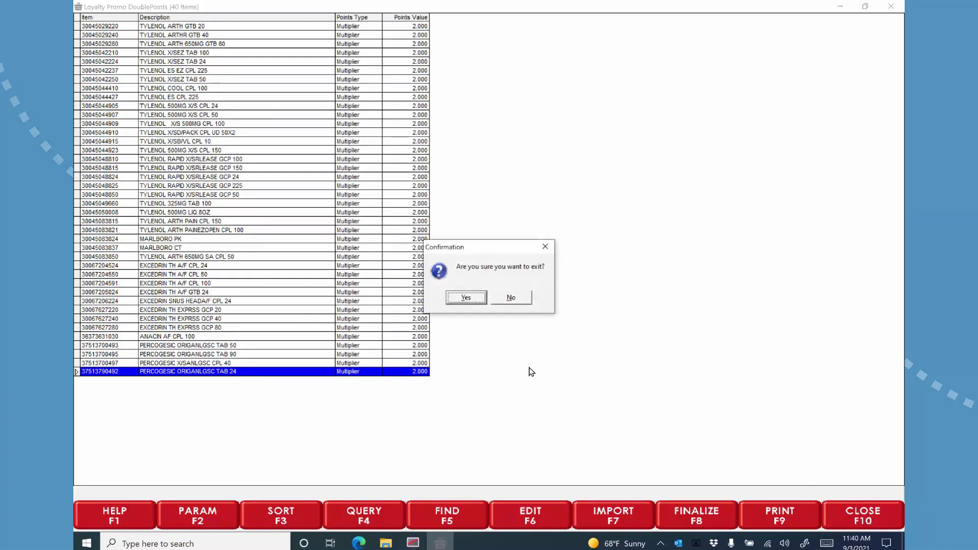
pyautogui.click(466, 298)
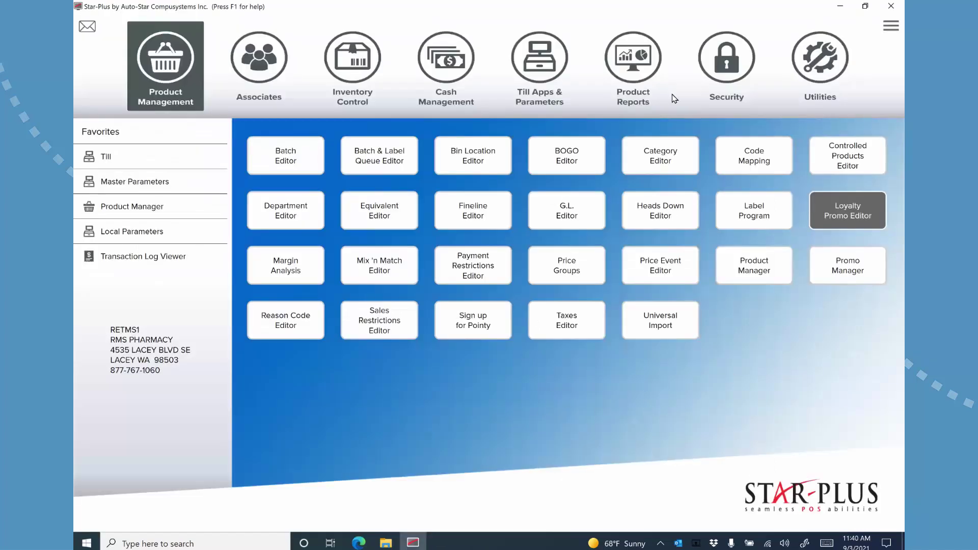
pyautogui.click(257, 61)
pyautogui.click(745, 200)
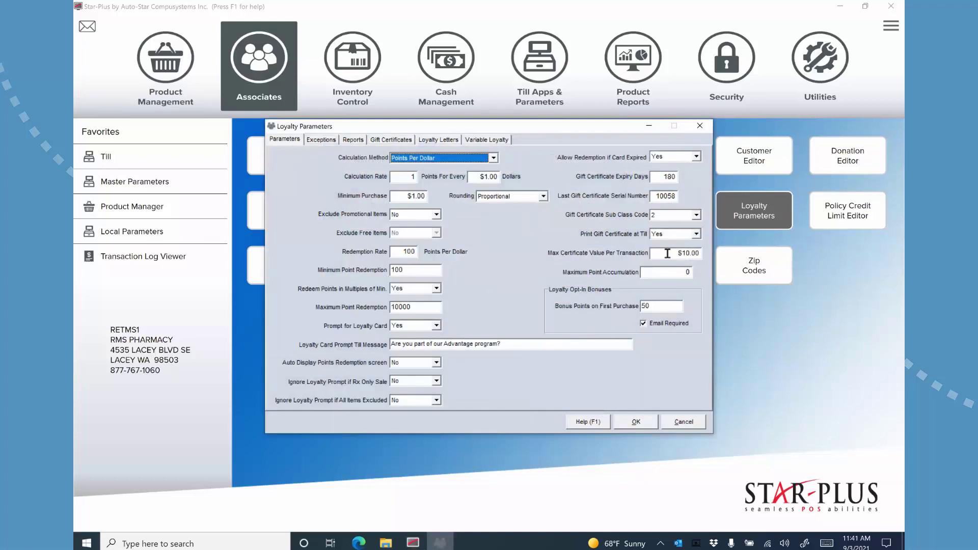
pyautogui.click(696, 234)
pyautogui.click(673, 245)
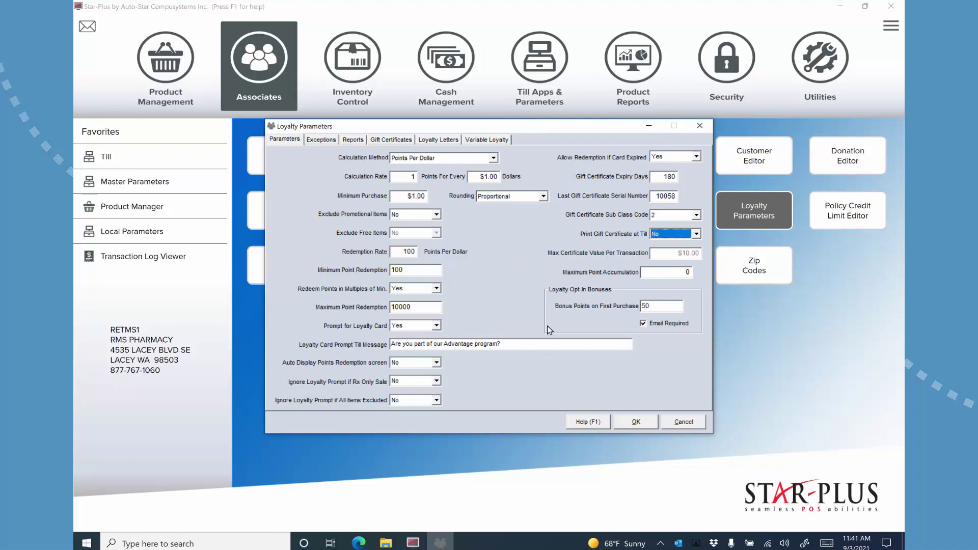
# - Review issued gift certificates, set Auto Display Points Redemption screen to Yes, and save
pyautogui.click(383, 140)
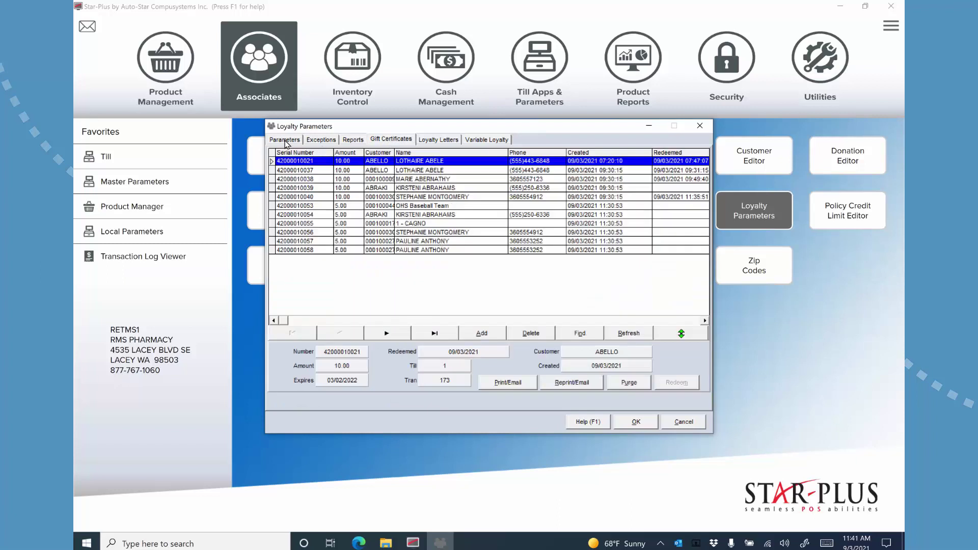
pyautogui.click(286, 141)
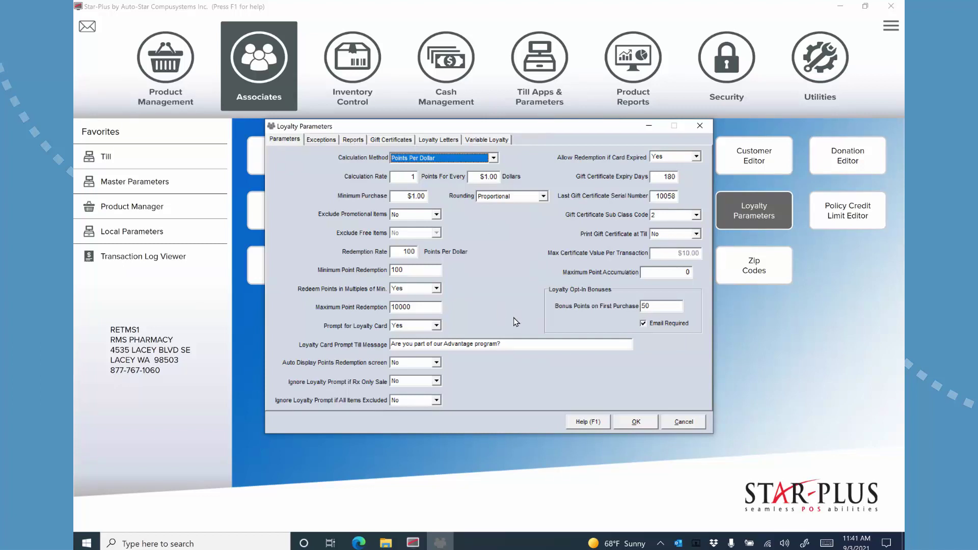
pyautogui.click(424, 364)
pyautogui.click(426, 382)
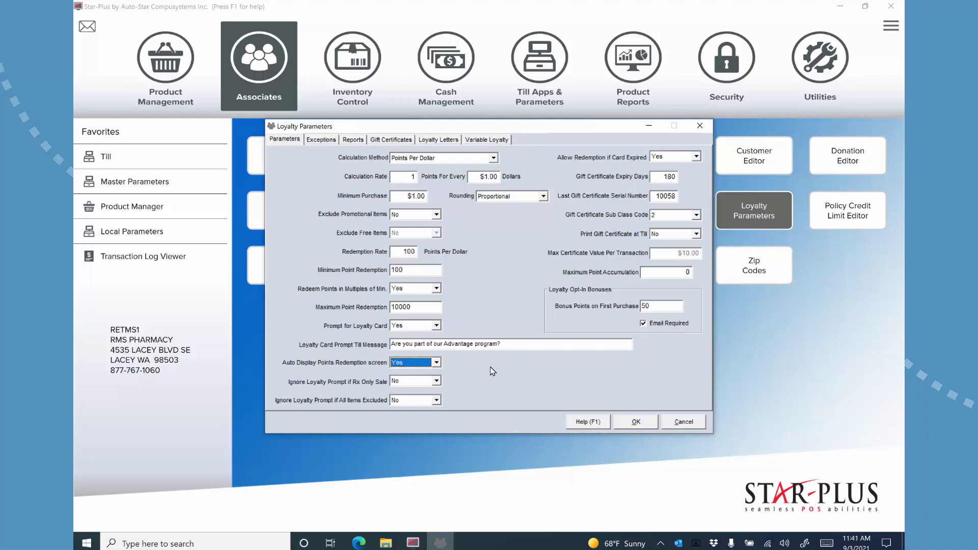
pyautogui.click(637, 422)
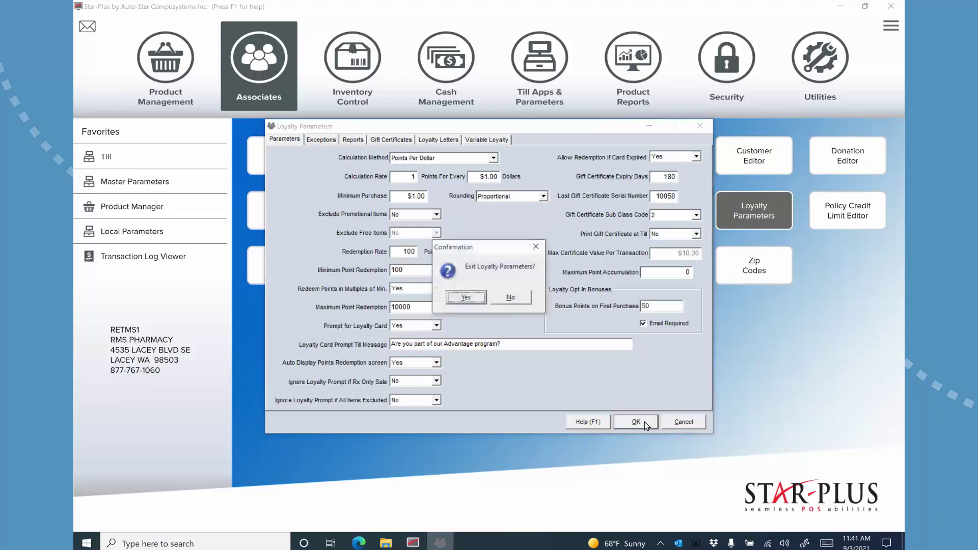
pyautogui.click(467, 298)
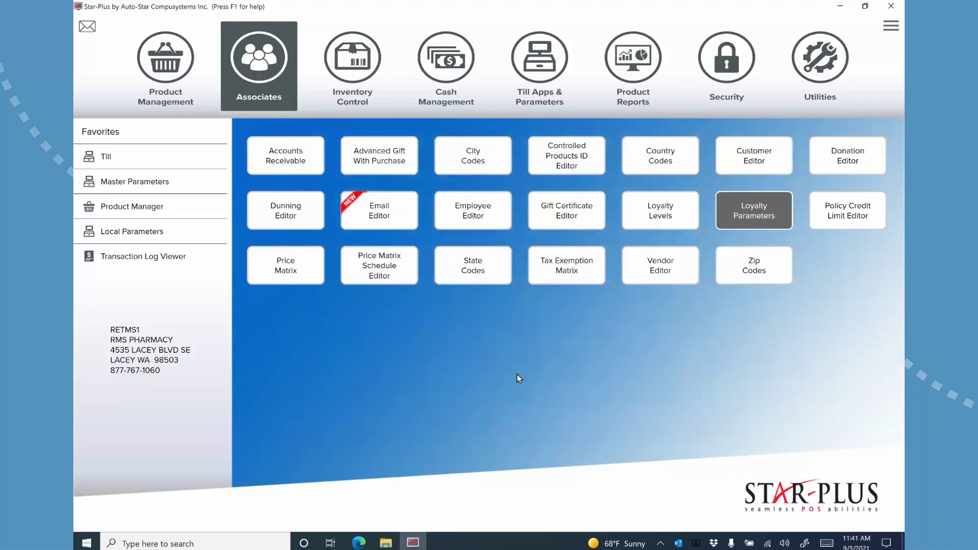
pyautogui.click(543, 65)
pyautogui.click(402, 256)
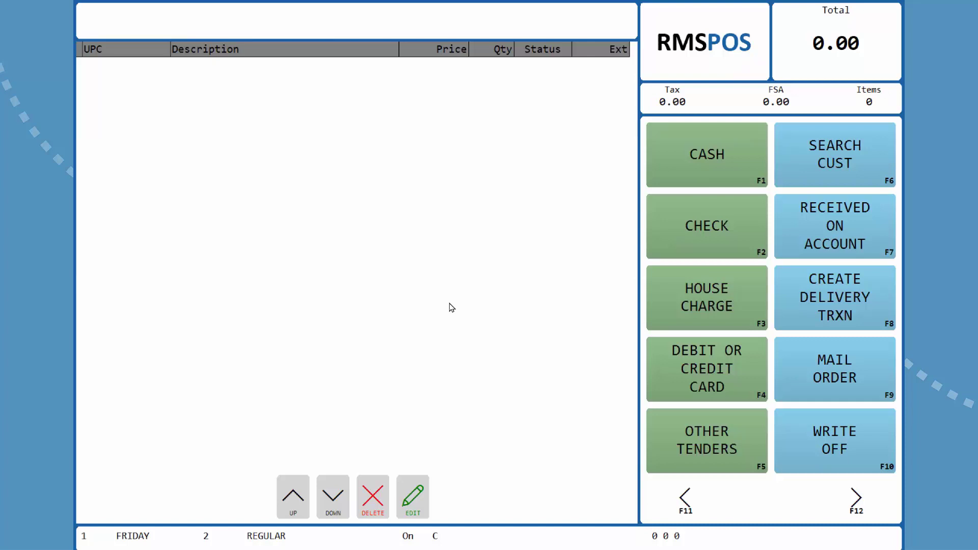
pyautogui.write('30067206224')
pyautogui.press('Return')
pyautogui.write('30067204591')
pyautogui.press('Return')
pyautogui.write('30067205024')
pyautogui.press('Return')
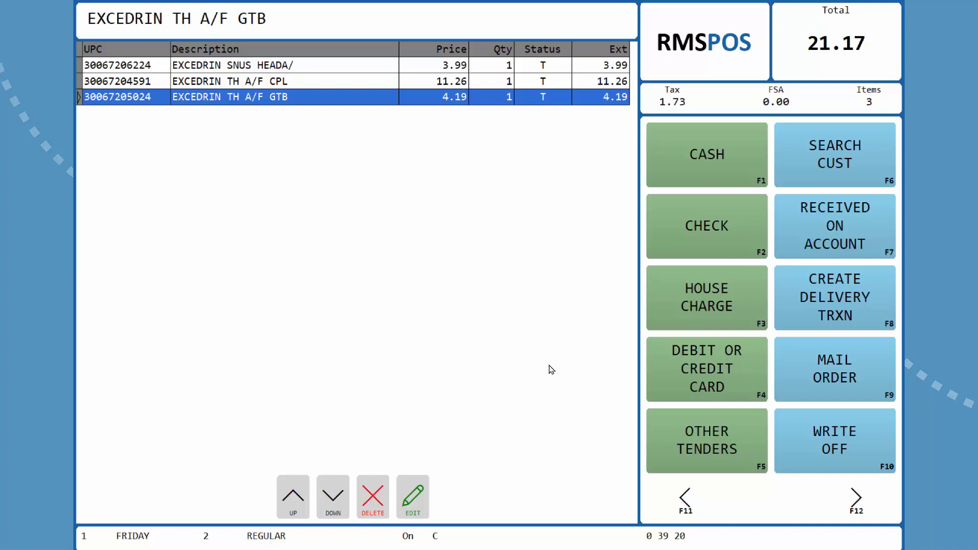
# - Attach the Bronze loyalty customer to the sale, bringing up redemption of 100 of 102 points for $1.00
pyautogui.press('F6')
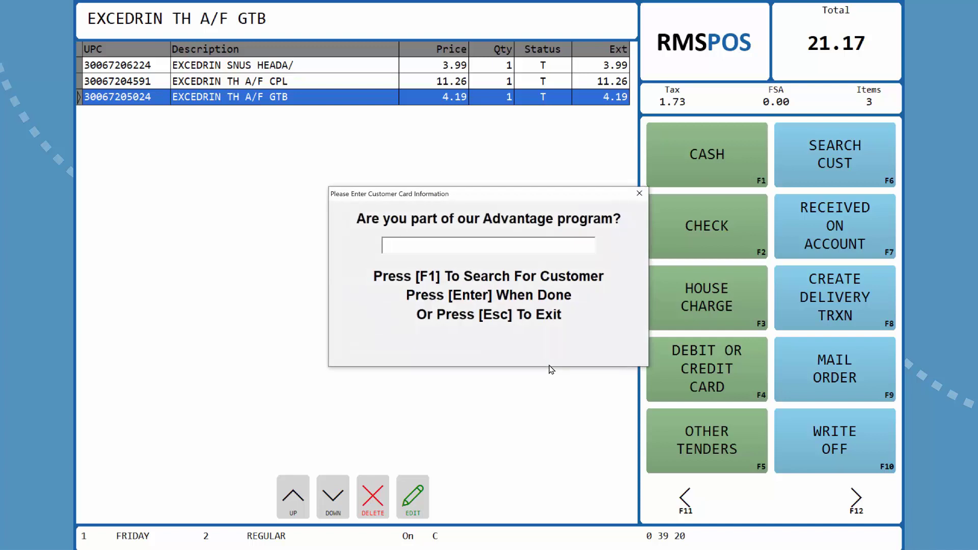
pyautogui.press('F1')
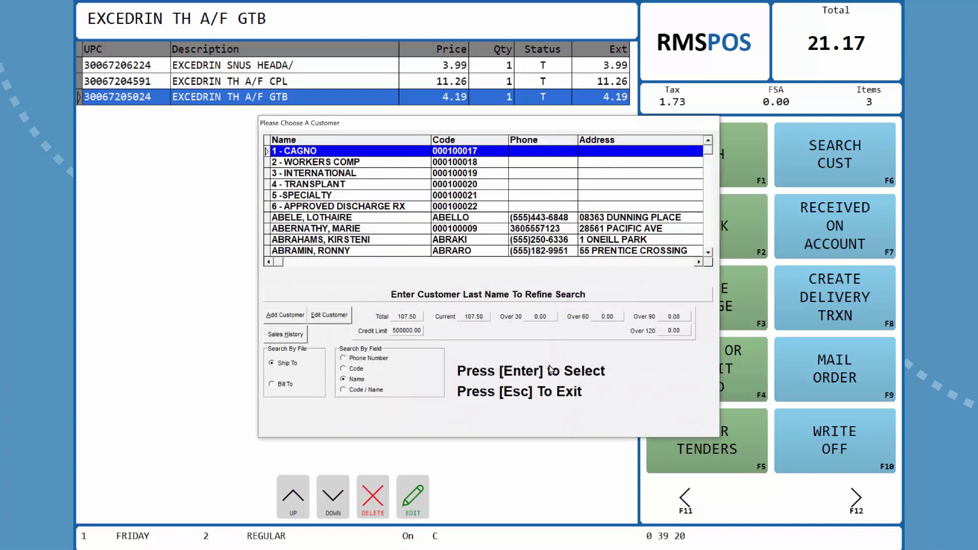
pyautogui.press('Down')
pyautogui.press('Down')
pyautogui.press('Down')
pyautogui.press('Down')
pyautogui.press('Down')
pyautogui.press('Down')
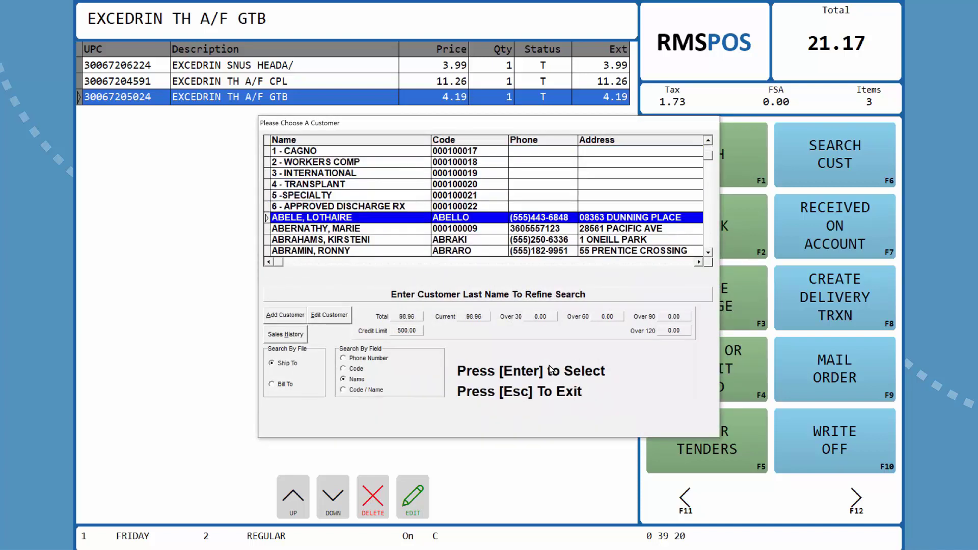
pyautogui.press('Return')
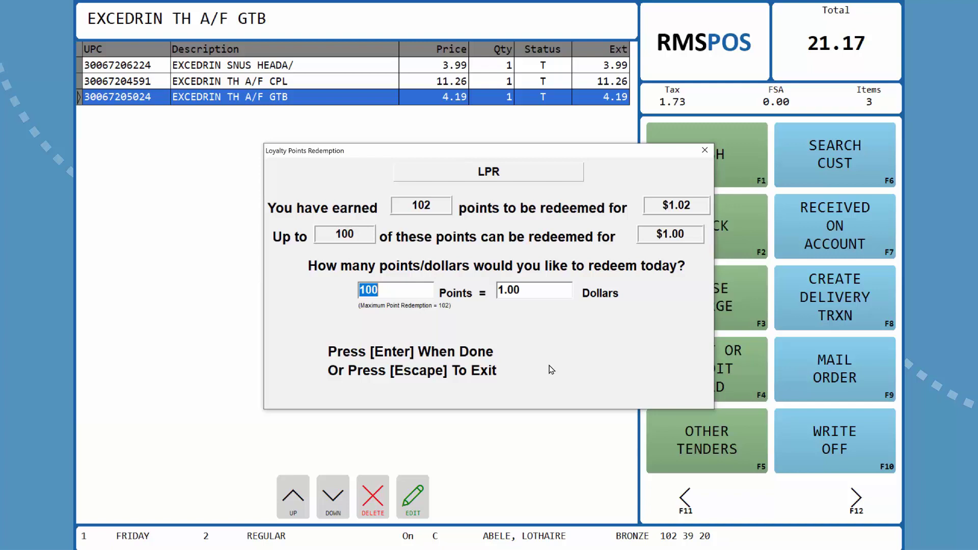
# - Redeem 100 points for $1.00, pay 25.00 cash with 4.83 change, and return to Star-Plus
pyautogui.press('Return')
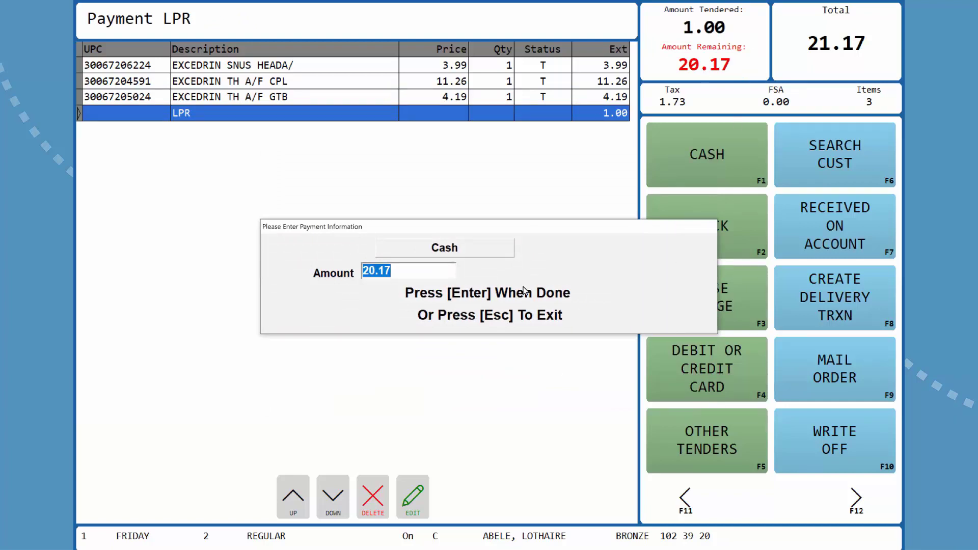
pyautogui.write('2500')
pyautogui.press('Return')
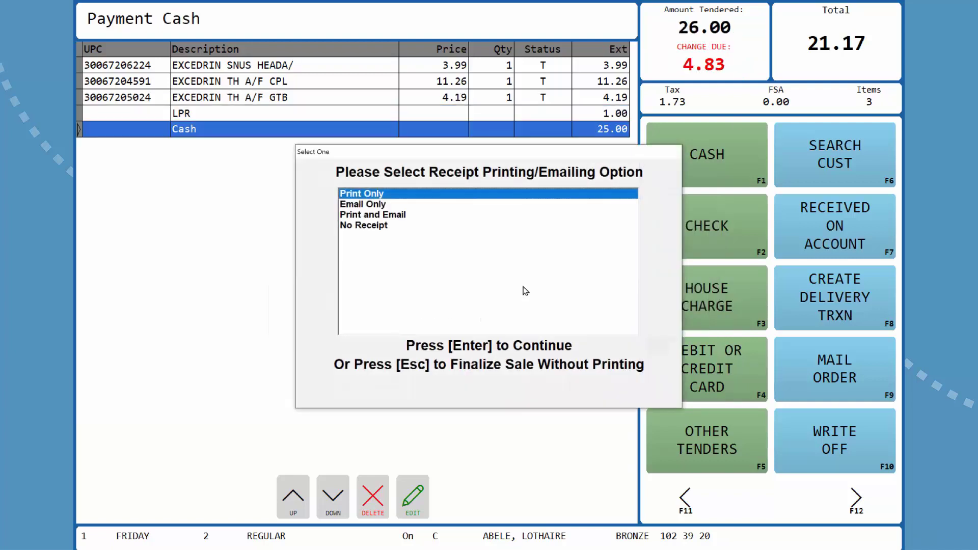
pyautogui.press('Return')
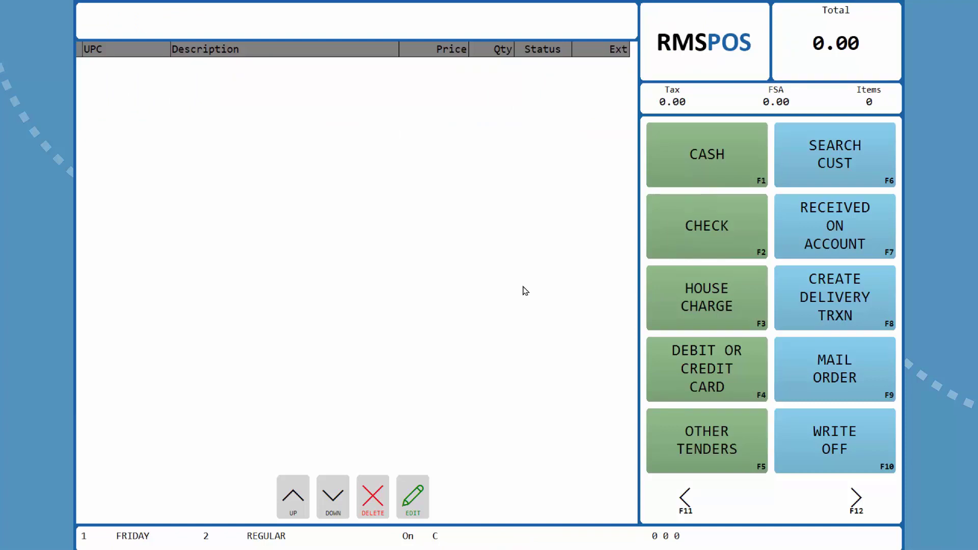
pyautogui.hotkey('alt', 'Tab')
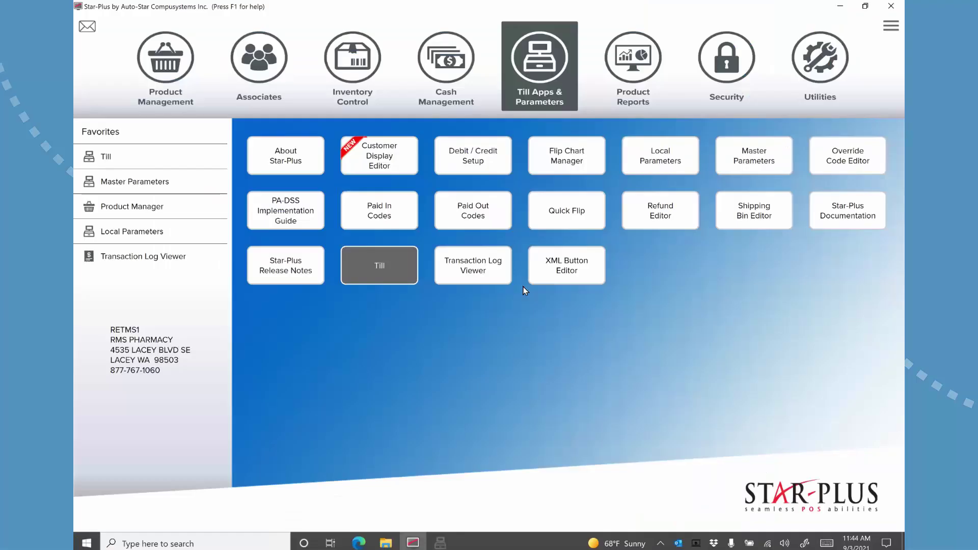
# - Review the 20%OFF event's GOLD, PLATINUM, SILVER loyalty levels in Advanced Gift With Purchase, then exit it
pyautogui.click(253, 60)
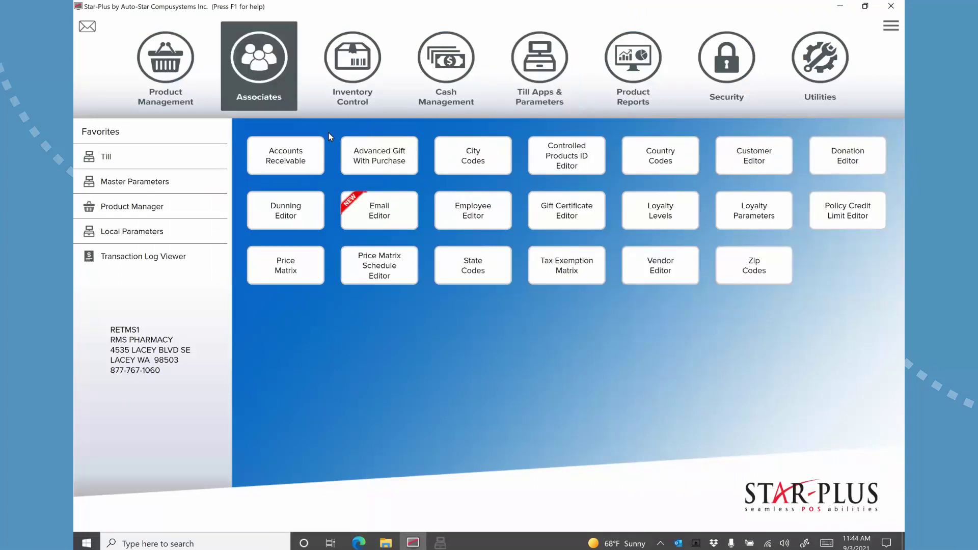
pyautogui.click(406, 169)
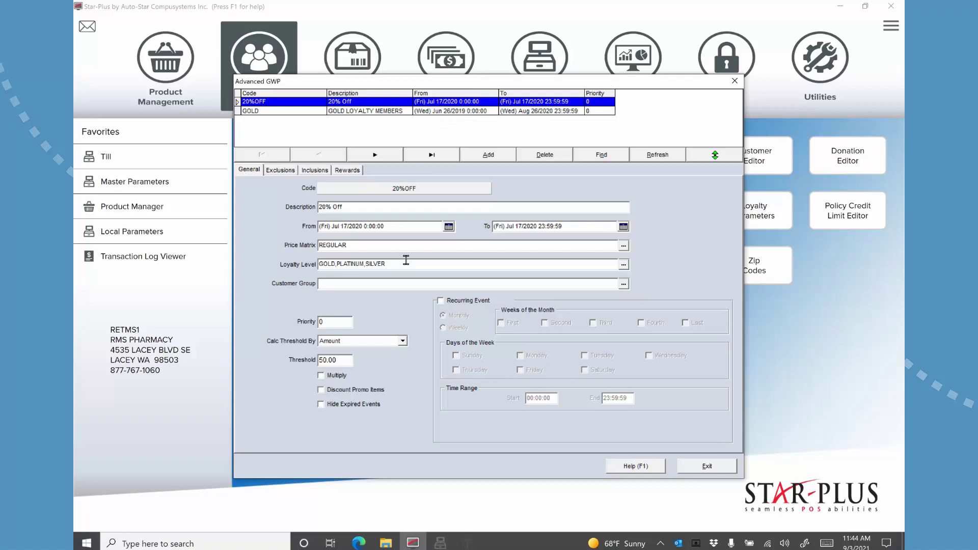
pyautogui.moveTo(391, 262); pyautogui.dragTo(267, 264)
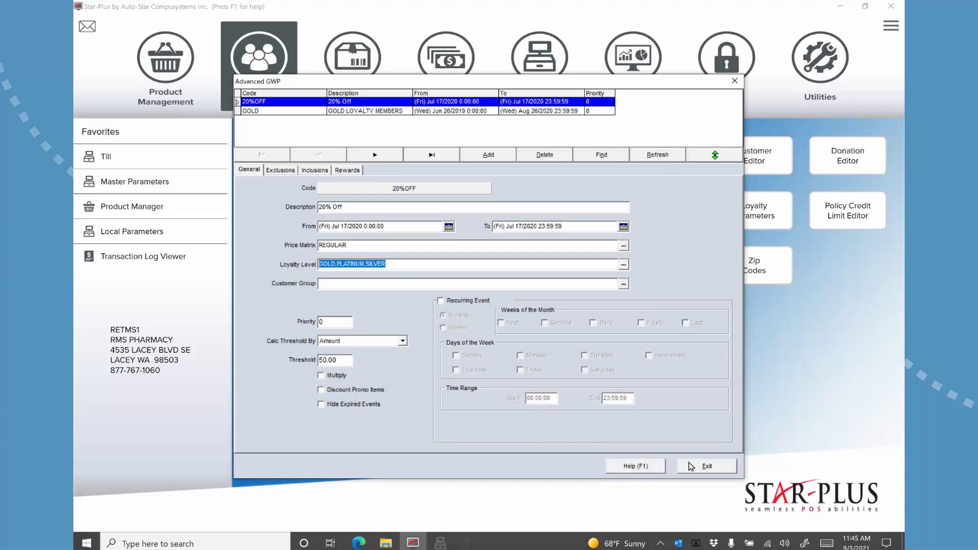
pyautogui.click(706, 466)
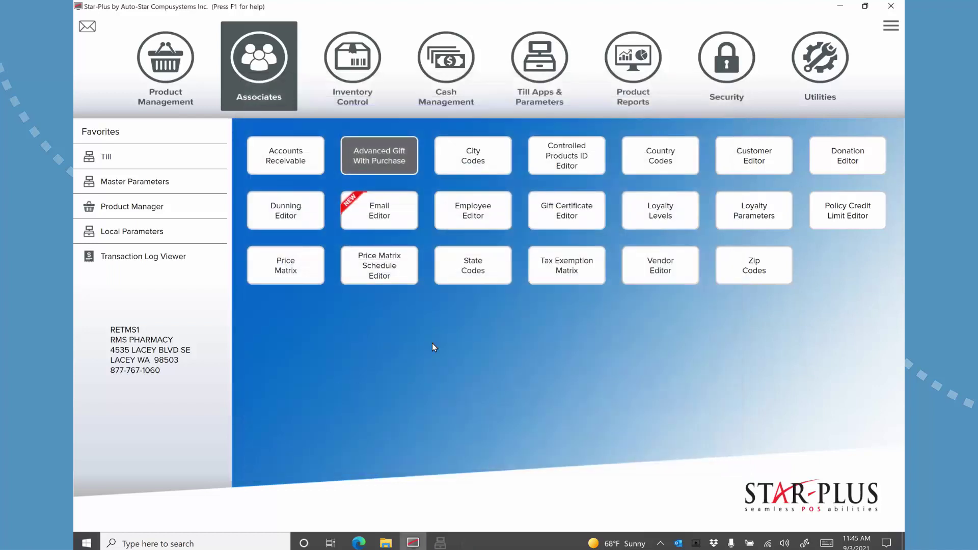